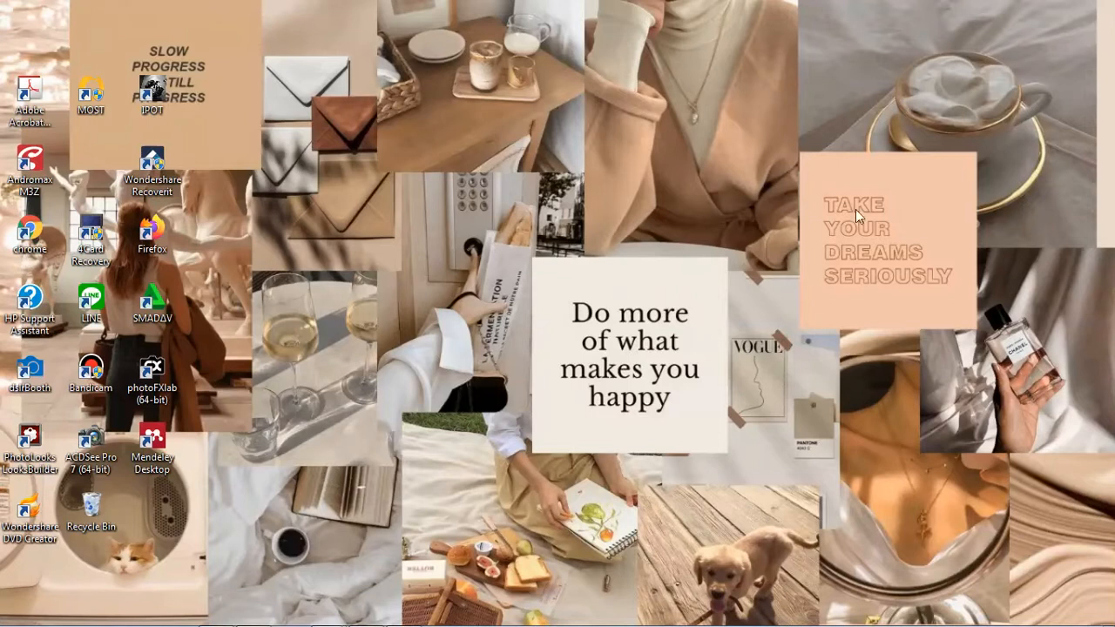
Step: Switch to the PowerPoint presentation TOPIC 11 - ASUMSI KLASIK DATA SEKUNDER, enable editing and maximize its window
{"action": "mouse_move", "coordinate": [309, 607]}
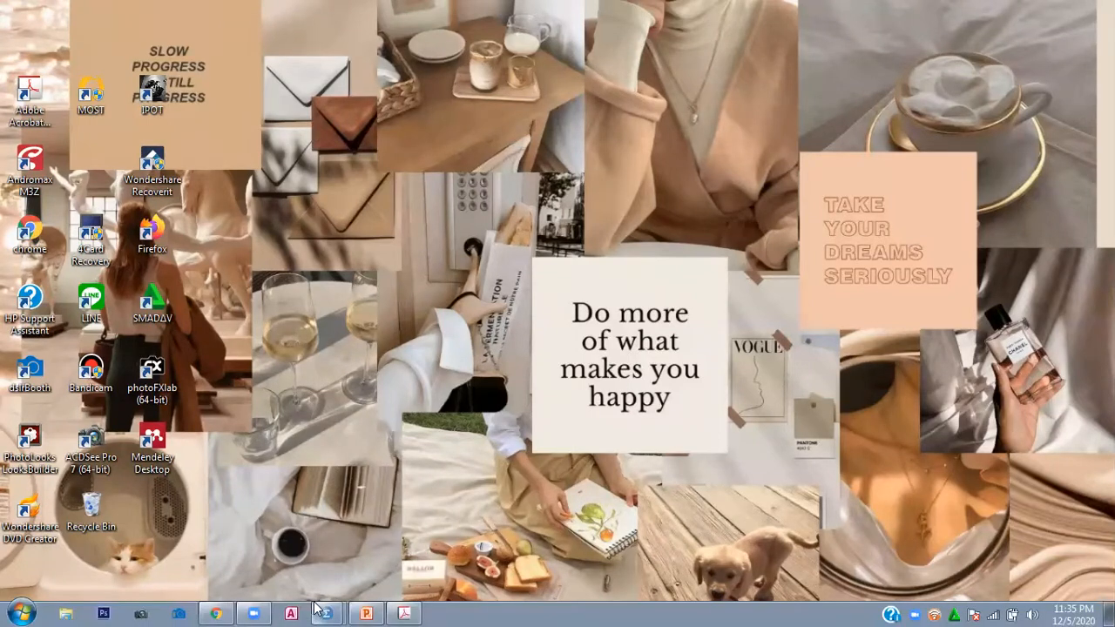
{"action": "mouse_move", "coordinate": [364, 607]}
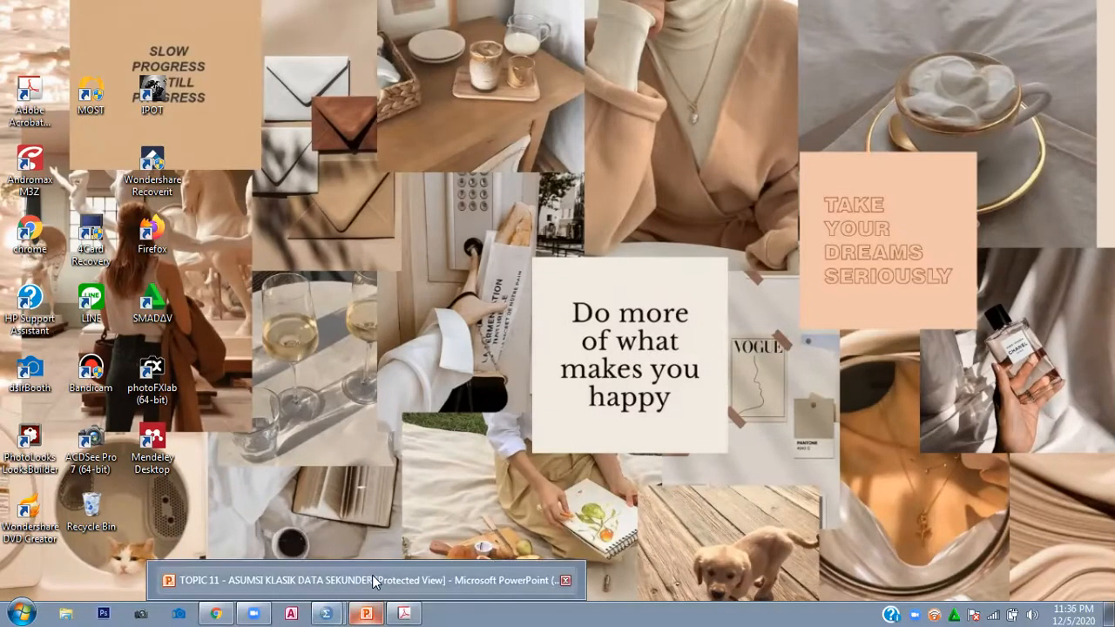
{"action": "left_click", "coordinate": [372, 575]}
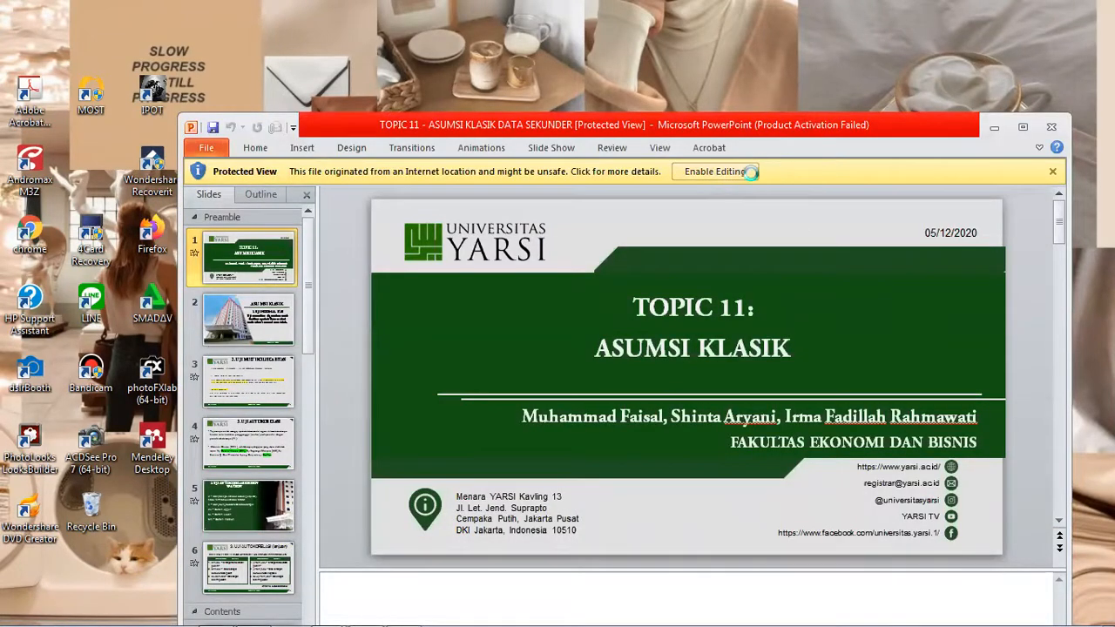
{"action": "left_click", "coordinate": [734, 173]}
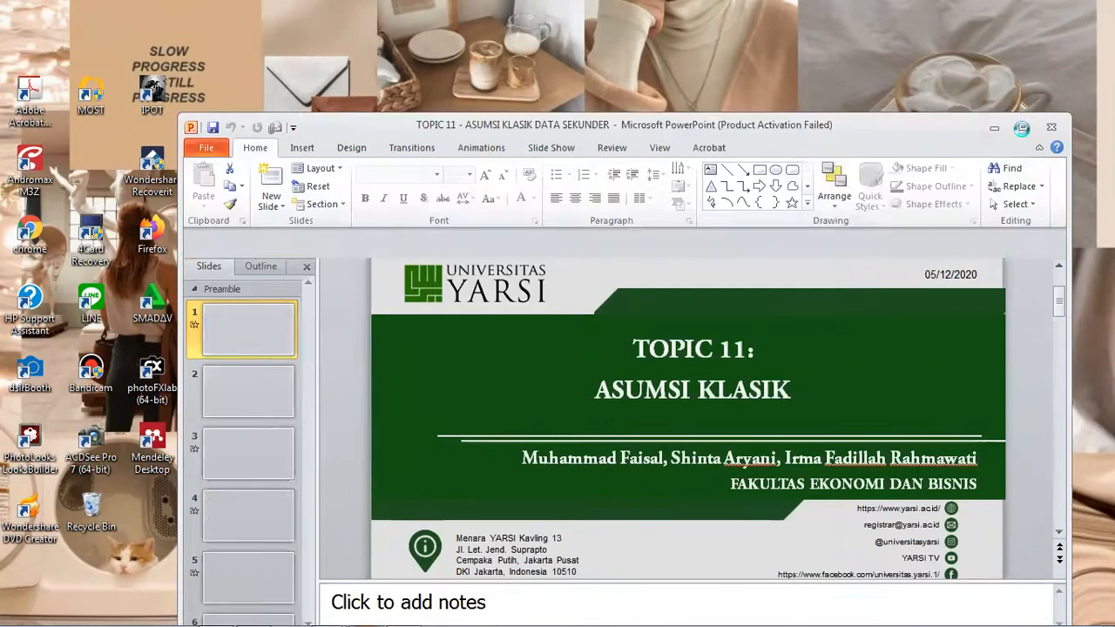
{"action": "left_click", "coordinate": [1024, 129]}
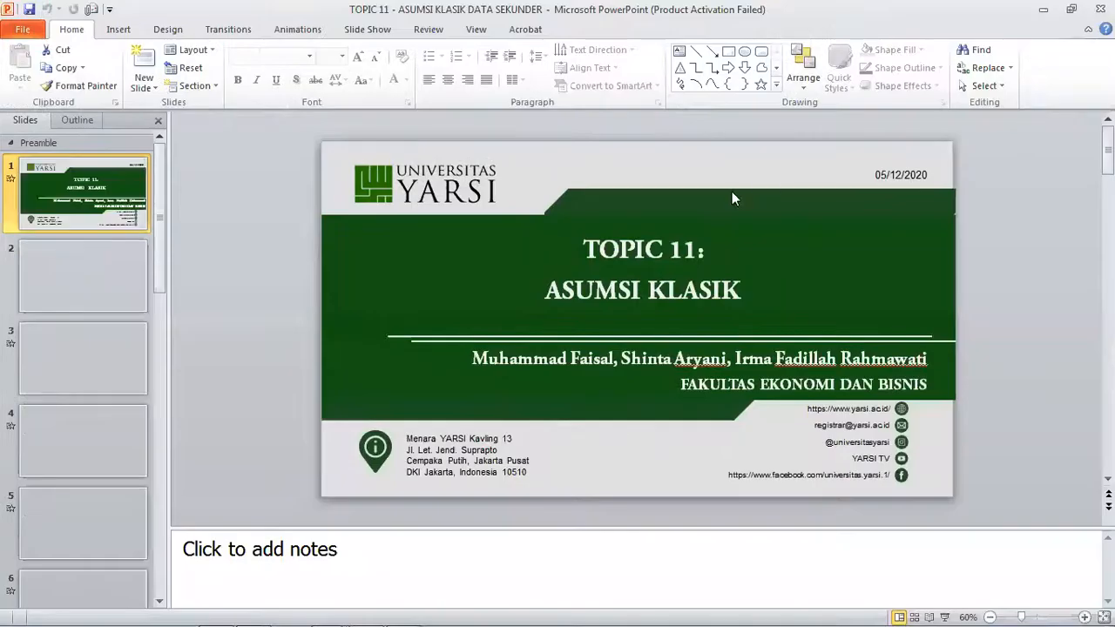
Step: Look through the slides on the normality, multicollinearity and autocorrelation tests, returning to the UJI NORMALITAS slide
{"action": "scroll", "coordinate": [525, 257], "scroll_direction": "down", "scroll_amount": 1}
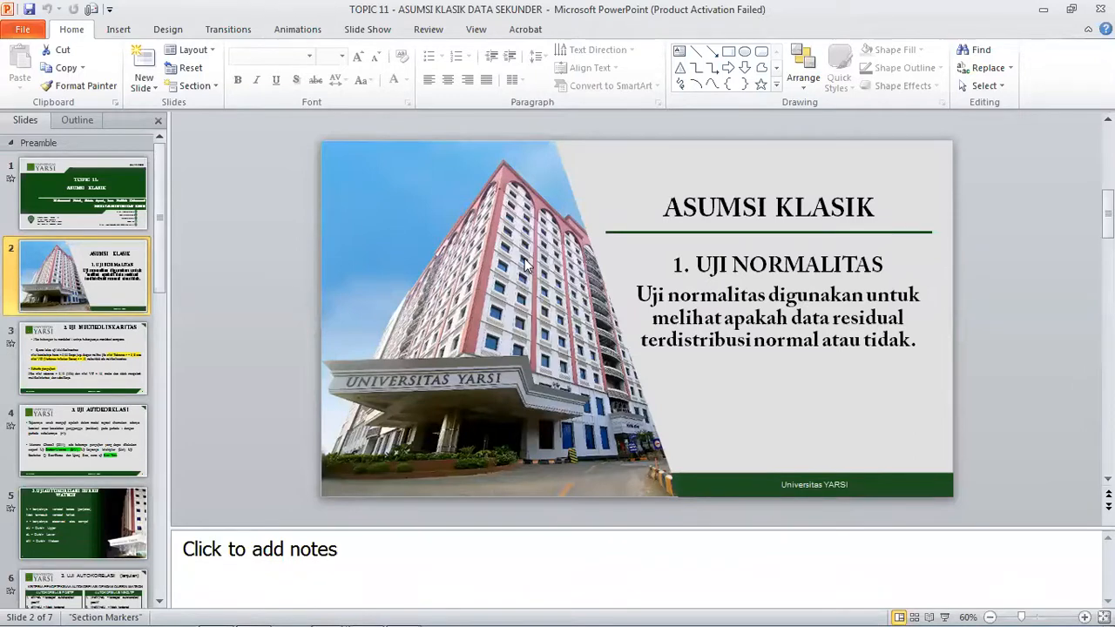
{"action": "scroll", "coordinate": [524, 263], "scroll_direction": "down", "scroll_amount": 1}
{"action": "scroll", "coordinate": [525, 259], "scroll_direction": "down", "scroll_amount": 1}
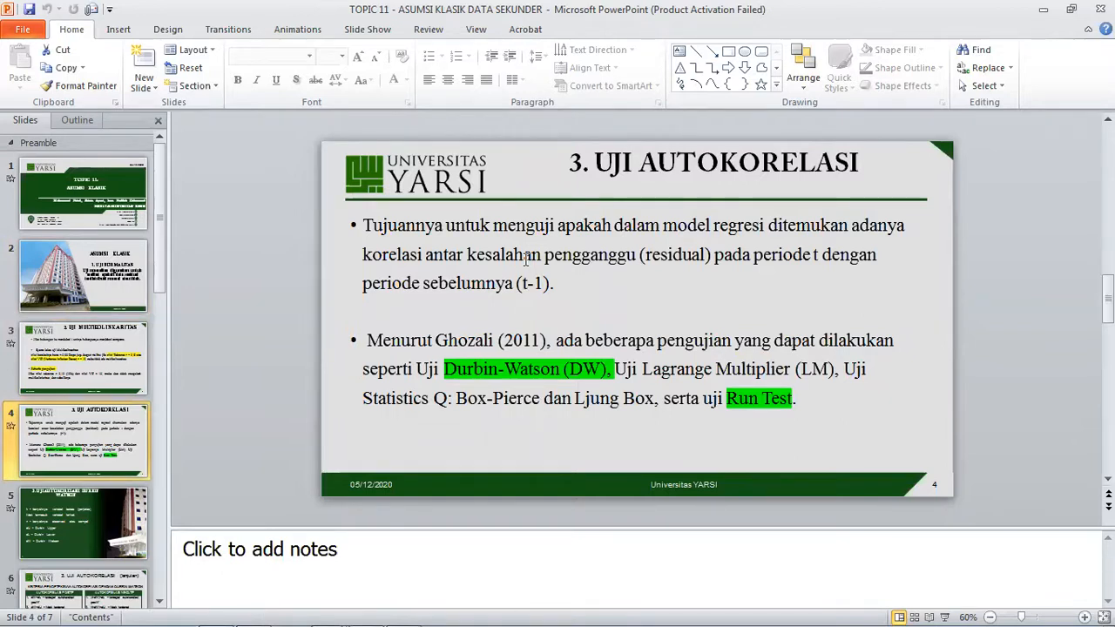
{"action": "scroll", "coordinate": [525, 259], "scroll_direction": "up", "scroll_amount": 1}
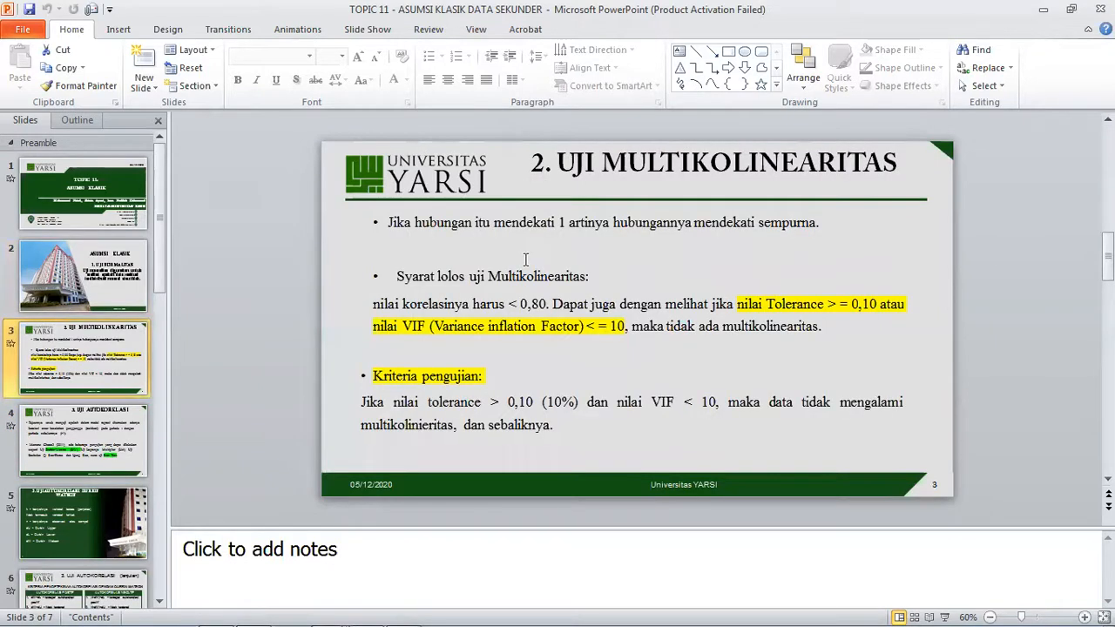
{"action": "scroll", "coordinate": [525, 259], "scroll_direction": "up", "scroll_amount": 1}
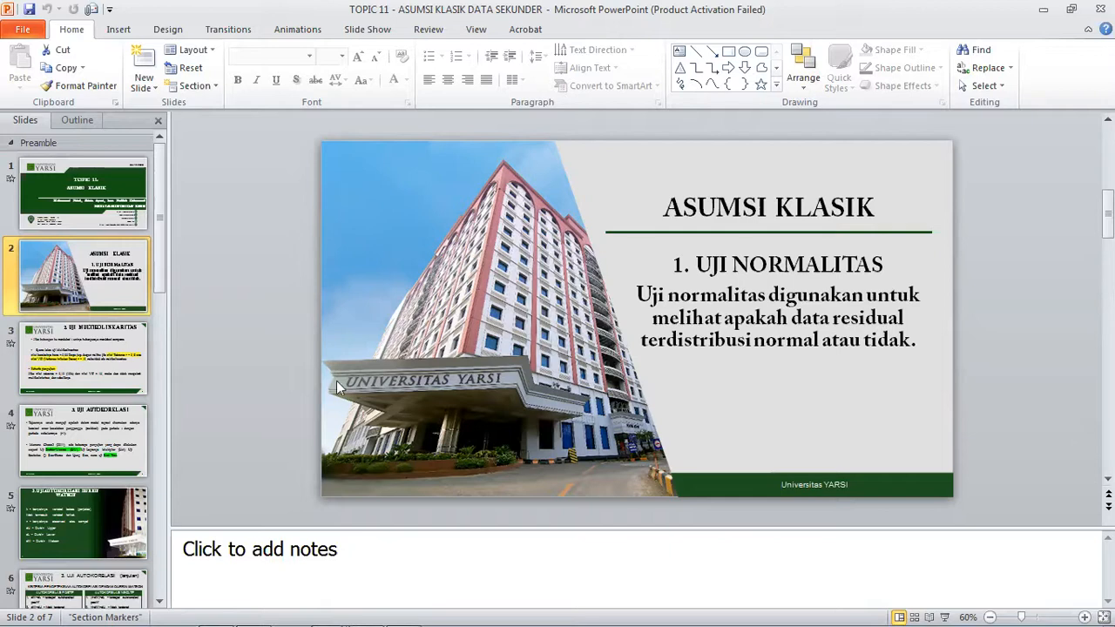
Step: Switch to the Untitled2 dataset in the IBM SPSS Statistics Data Editor and show its data rows
{"action": "mouse_move", "coordinate": [200, 605]}
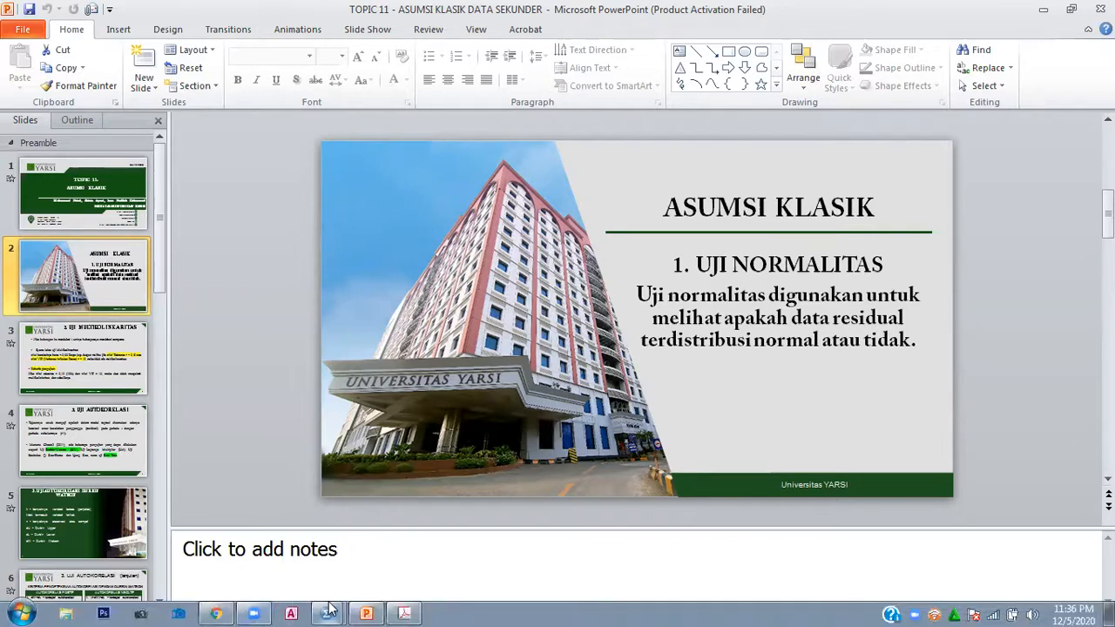
{"action": "mouse_move", "coordinate": [329, 609]}
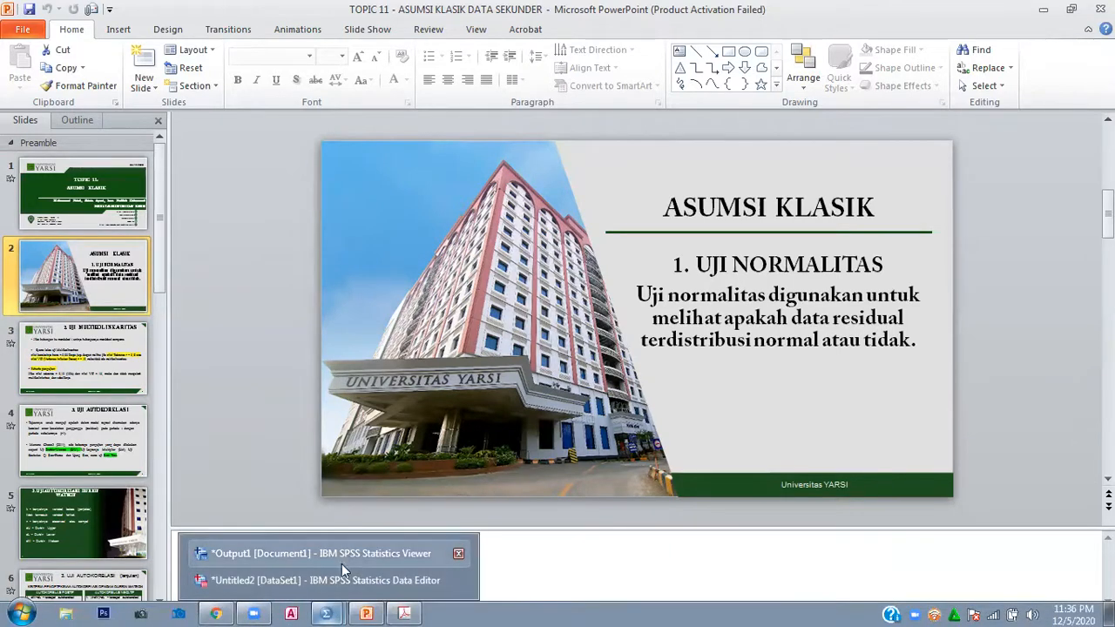
{"action": "left_click", "coordinate": [337, 582]}
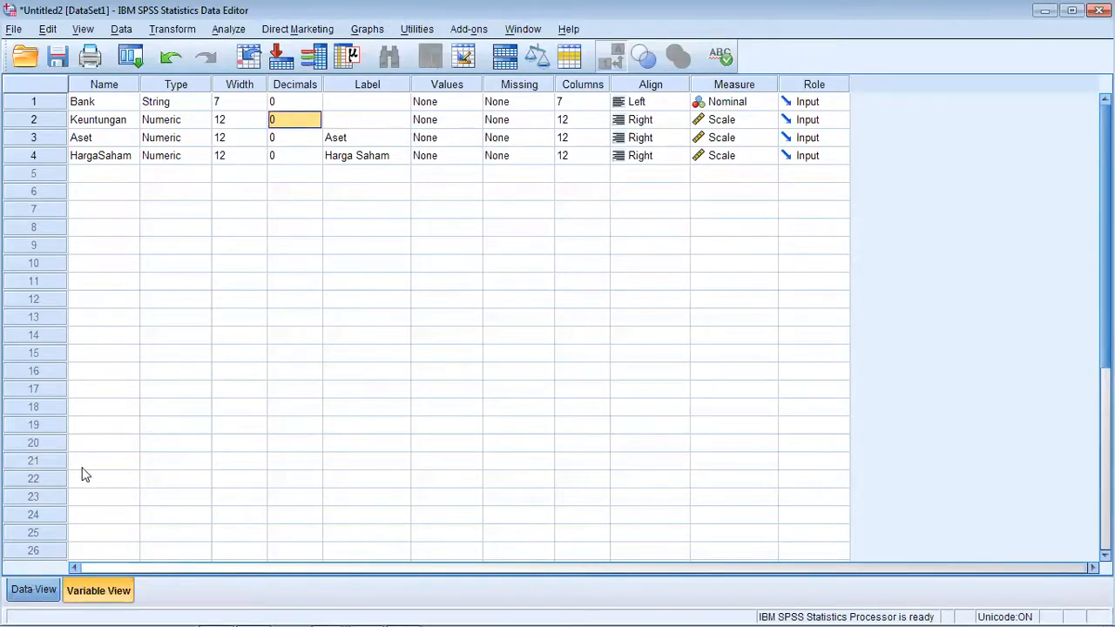
{"action": "left_click", "coordinate": [33, 591]}
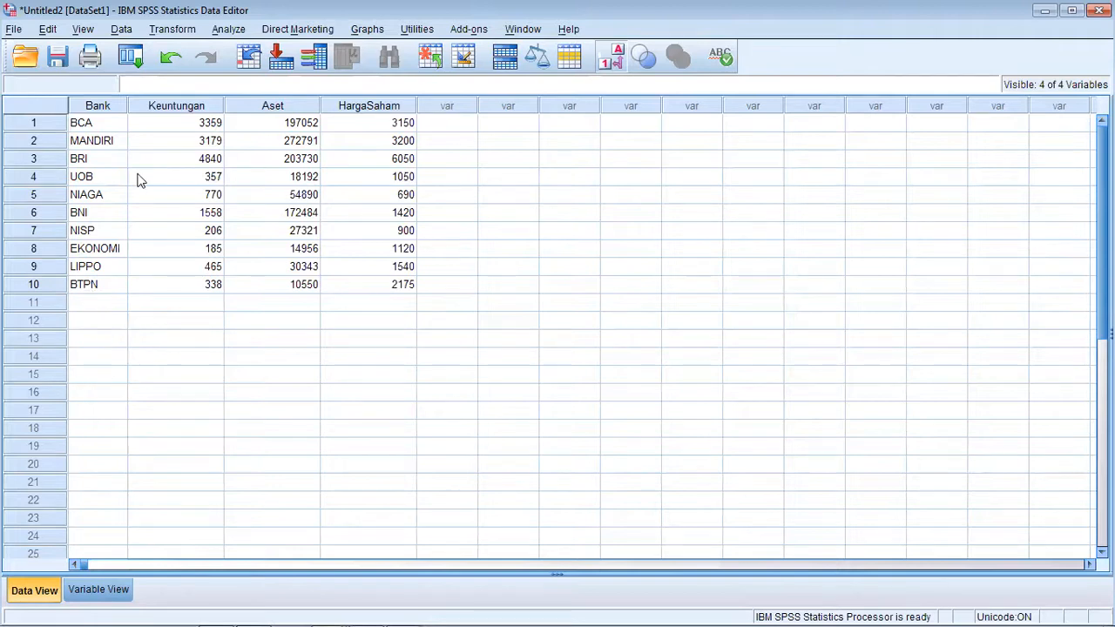
Step: Set up a linear regression with Keuntungan as the dependent variable and Aset and Harga Saham as independent variables
{"action": "left_click", "coordinate": [223, 30]}
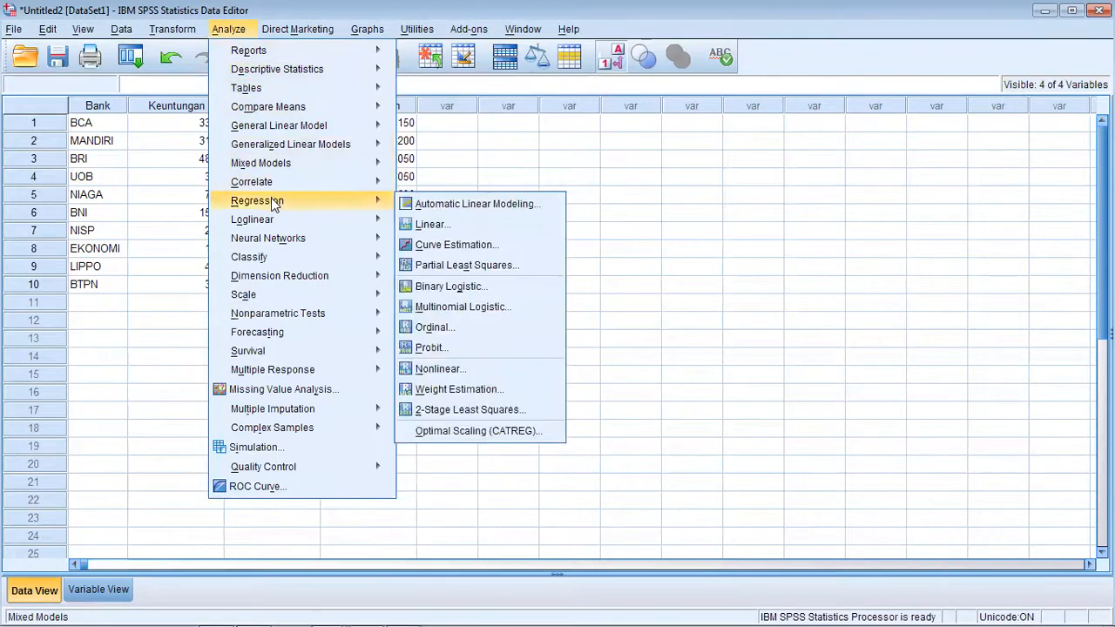
{"action": "mouse_move", "coordinate": [373, 212]}
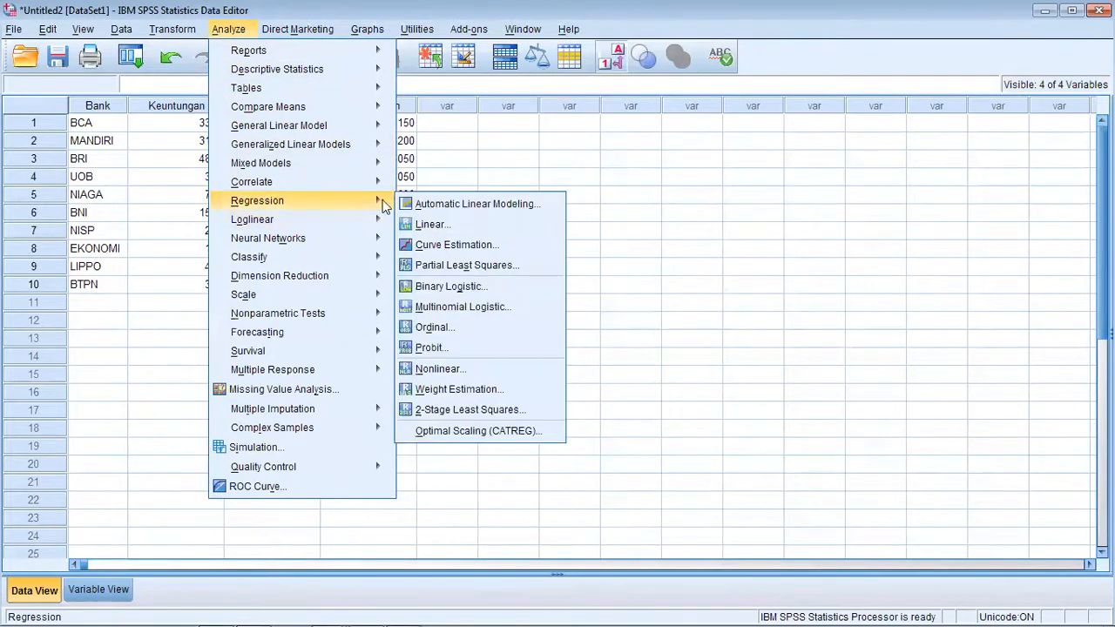
{"action": "left_click", "coordinate": [428, 226]}
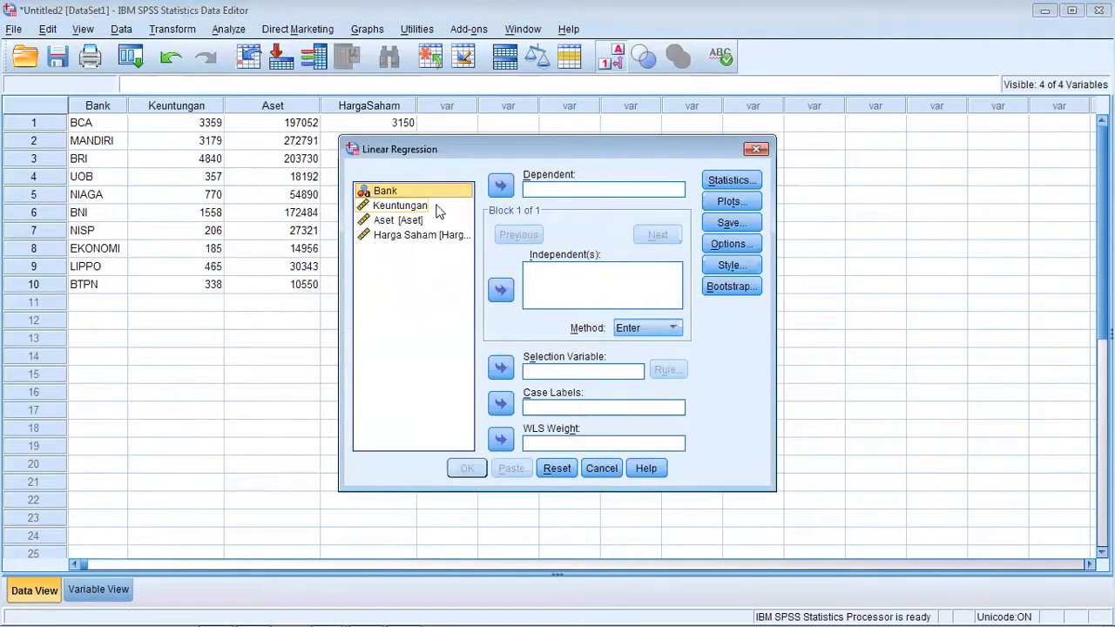
{"action": "left_click", "coordinate": [418, 207]}
{"action": "double_click", "coordinate": [447, 205]}
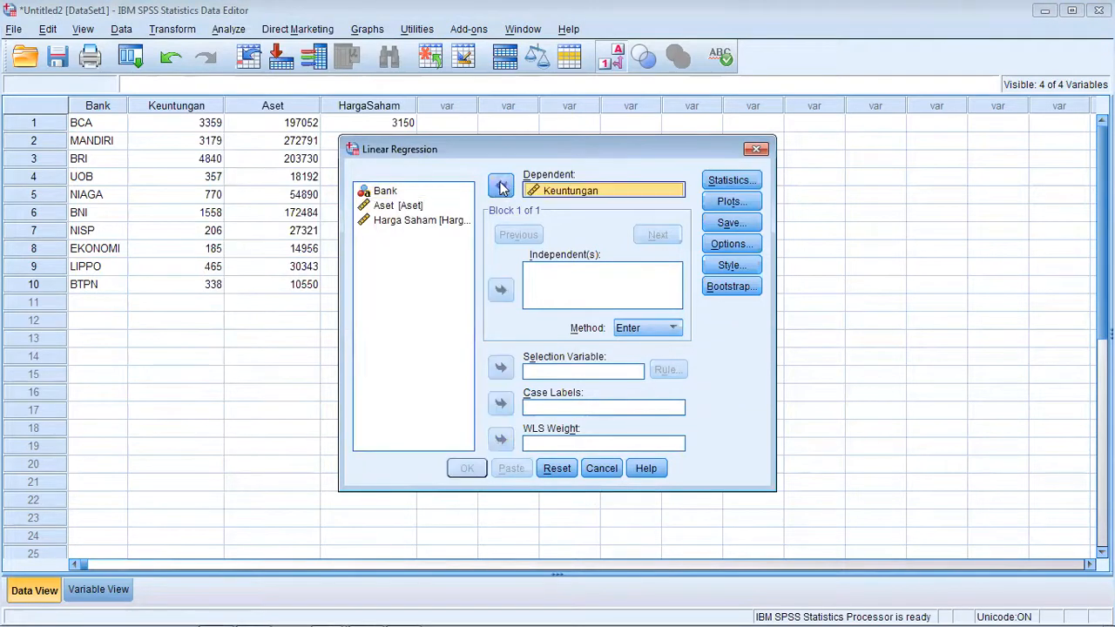
{"action": "left_click", "coordinate": [417, 207]}
{"action": "left_click", "coordinate": [501, 289]}
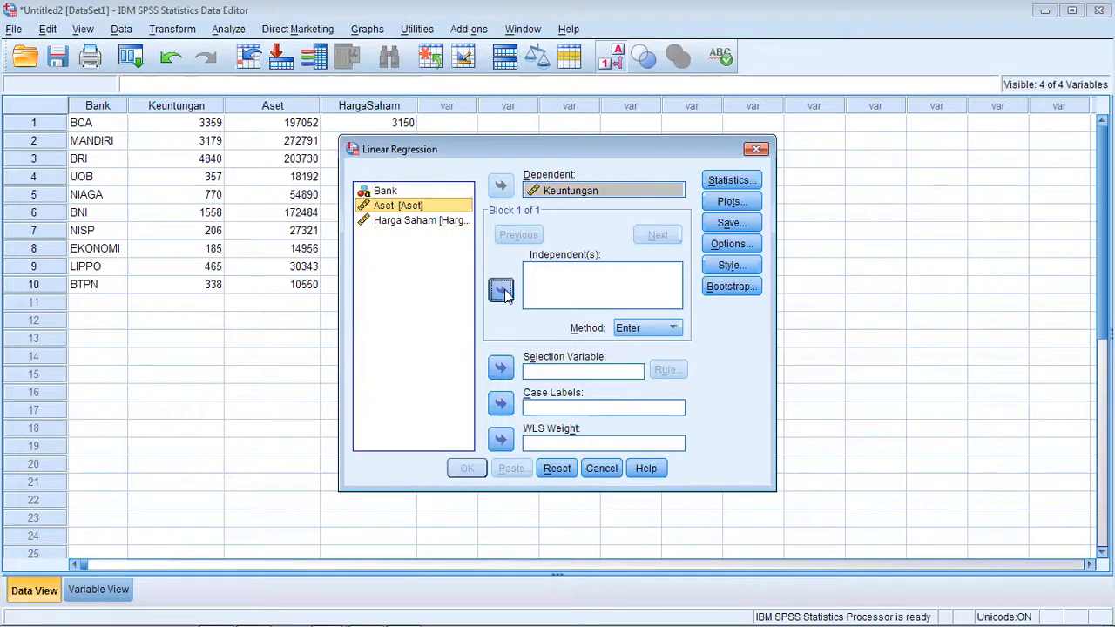
{"action": "left_click", "coordinate": [452, 223]}
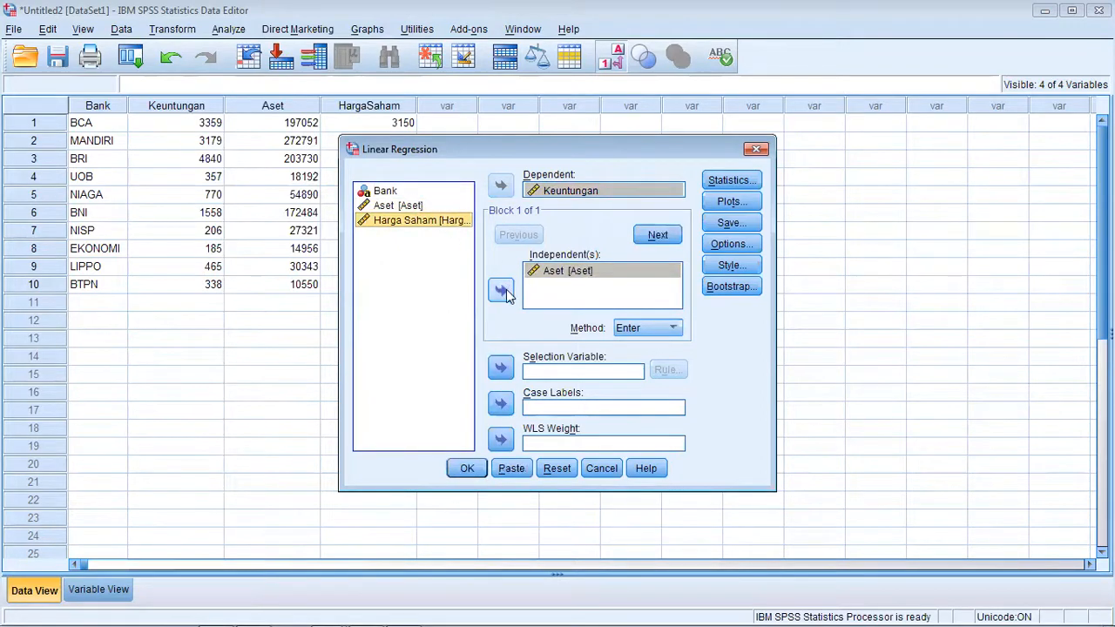
{"action": "left_click", "coordinate": [503, 291]}
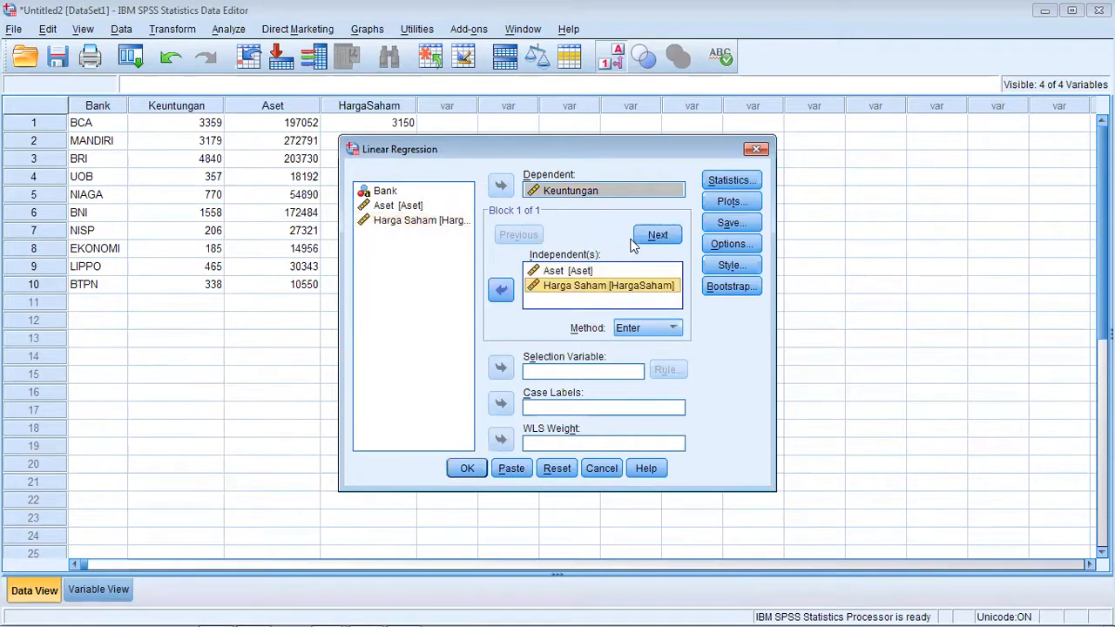
Step: Define the regression's scatterplot with *SRESID on the Y axis and *ZPRED on the X axis
{"action": "left_click", "coordinate": [729, 202]}
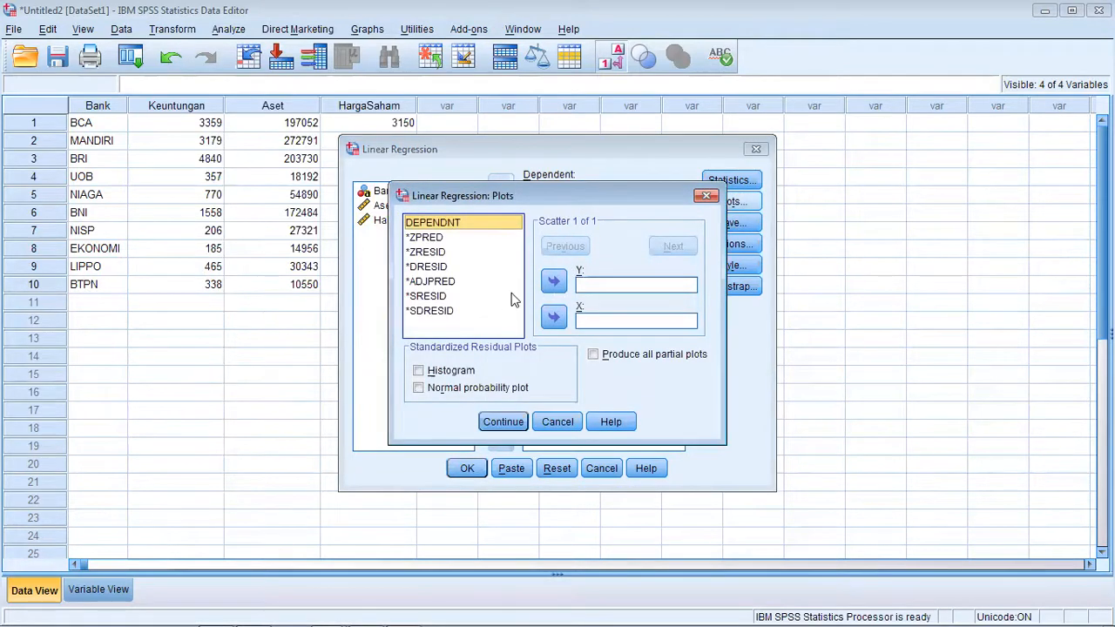
{"action": "left_click", "coordinate": [449, 298]}
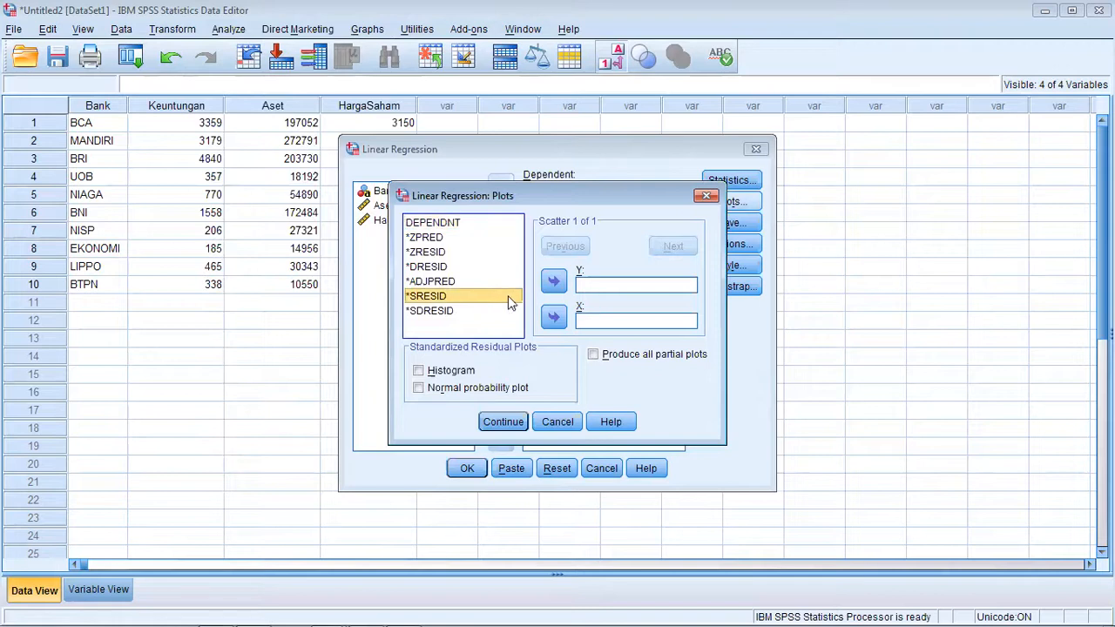
{"action": "left_click", "coordinate": [554, 283]}
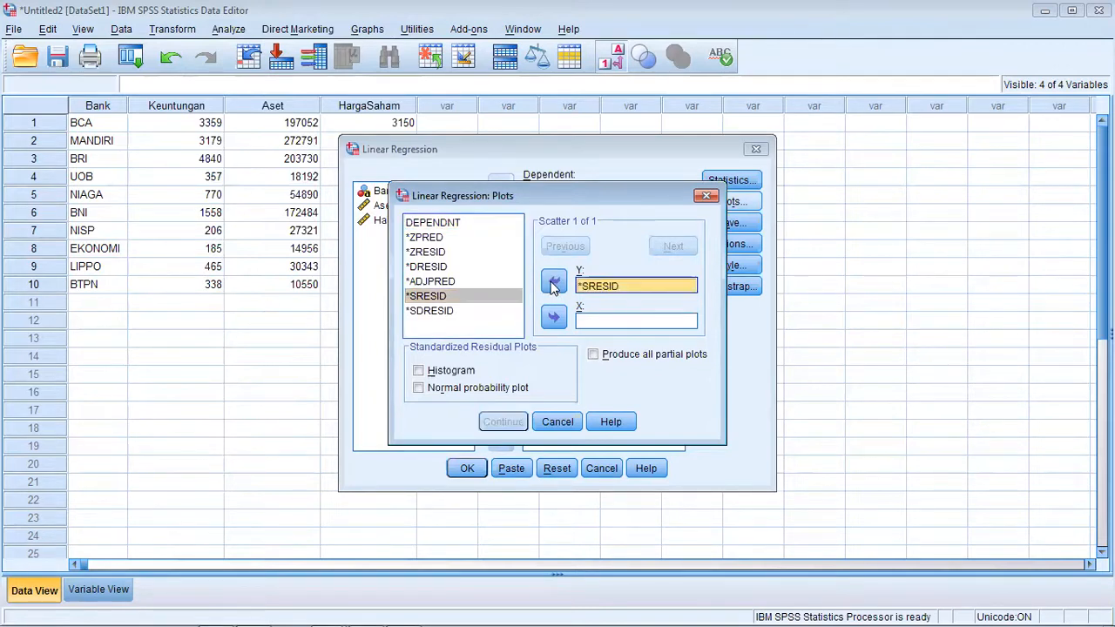
{"action": "left_click", "coordinate": [436, 242]}
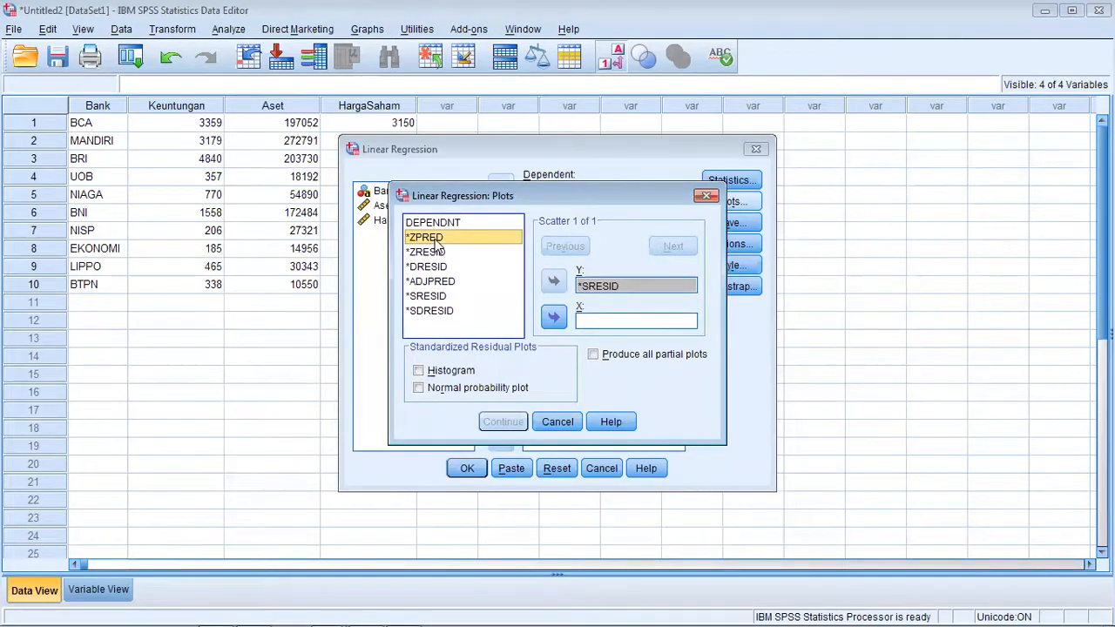
{"action": "left_click", "coordinate": [554, 317]}
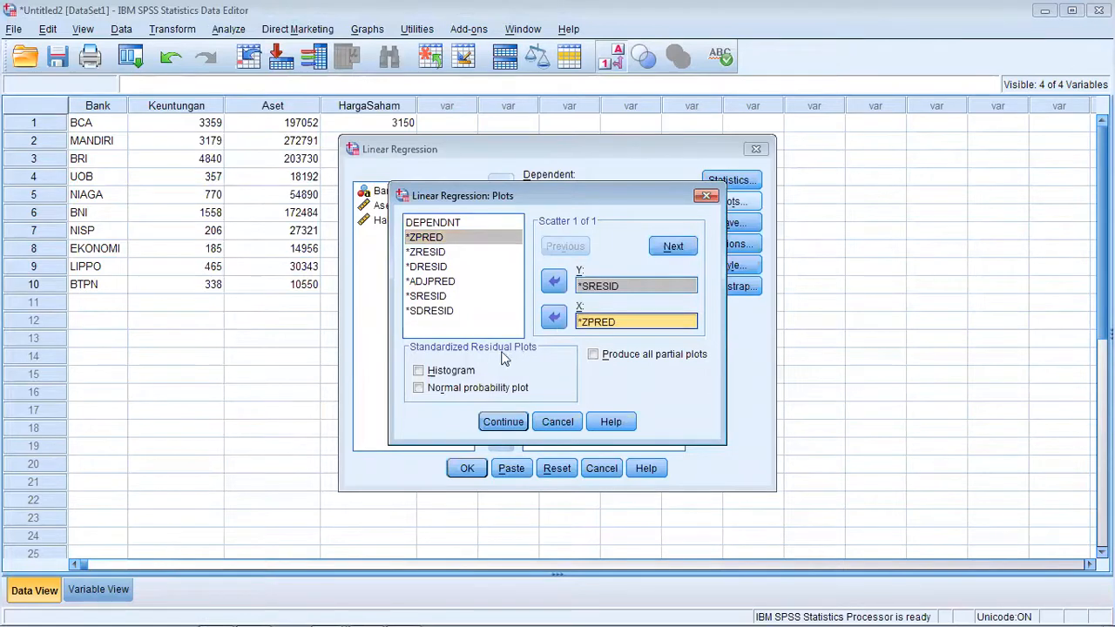
Step: Request the histogram and normal probability plot of the standardized residuals, and run the regression
{"action": "left_click", "coordinate": [419, 372]}
{"action": "left_click", "coordinate": [419, 389]}
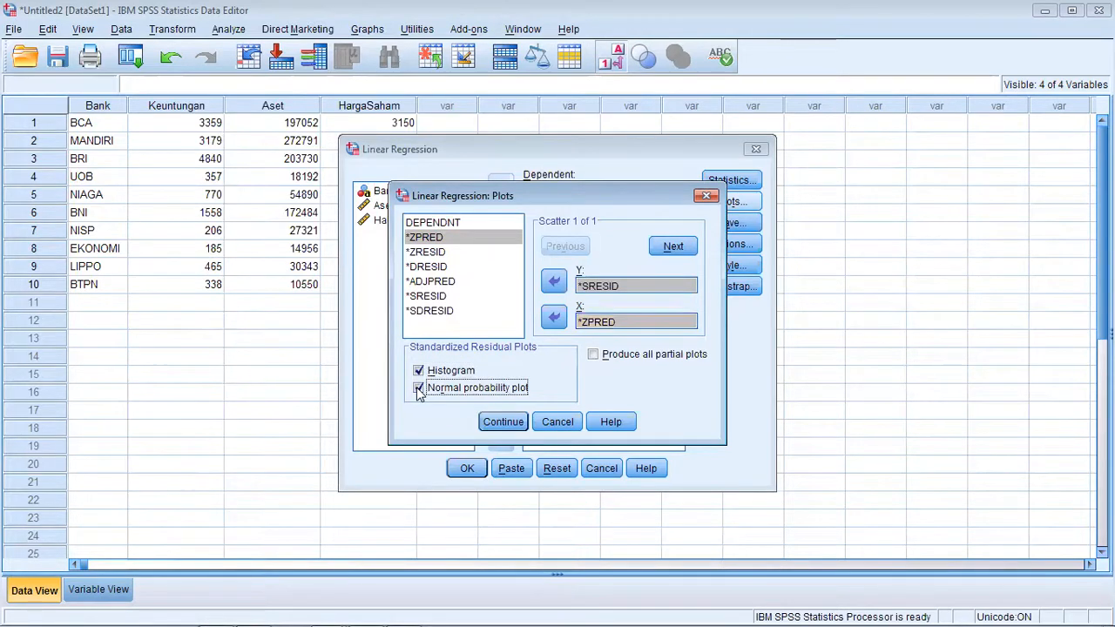
{"action": "left_click", "coordinate": [493, 422]}
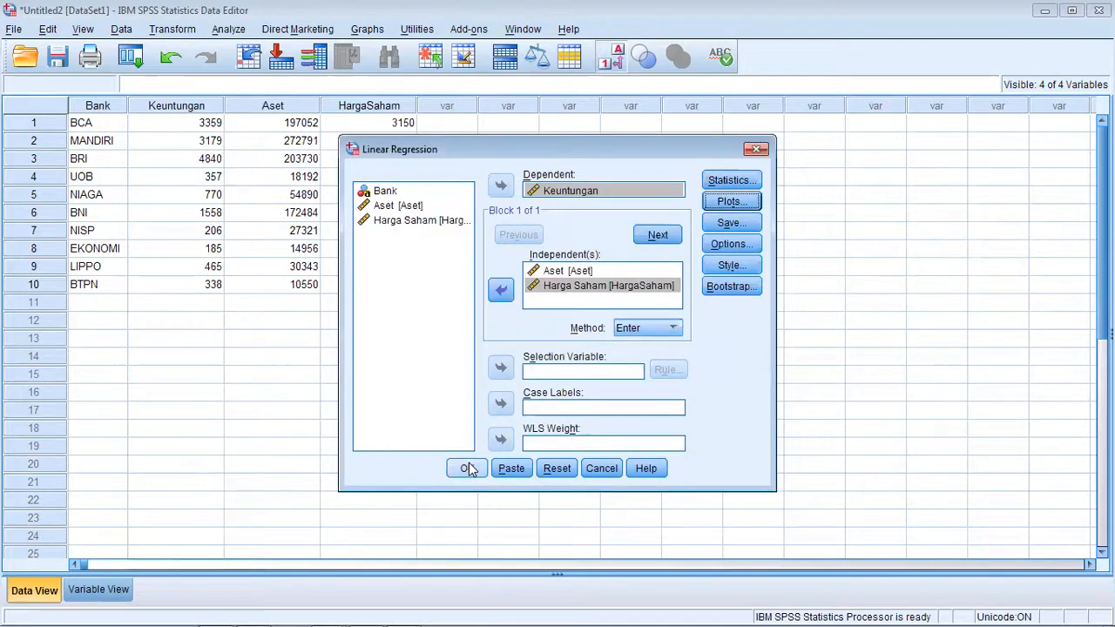
{"action": "left_click", "coordinate": [471, 467]}
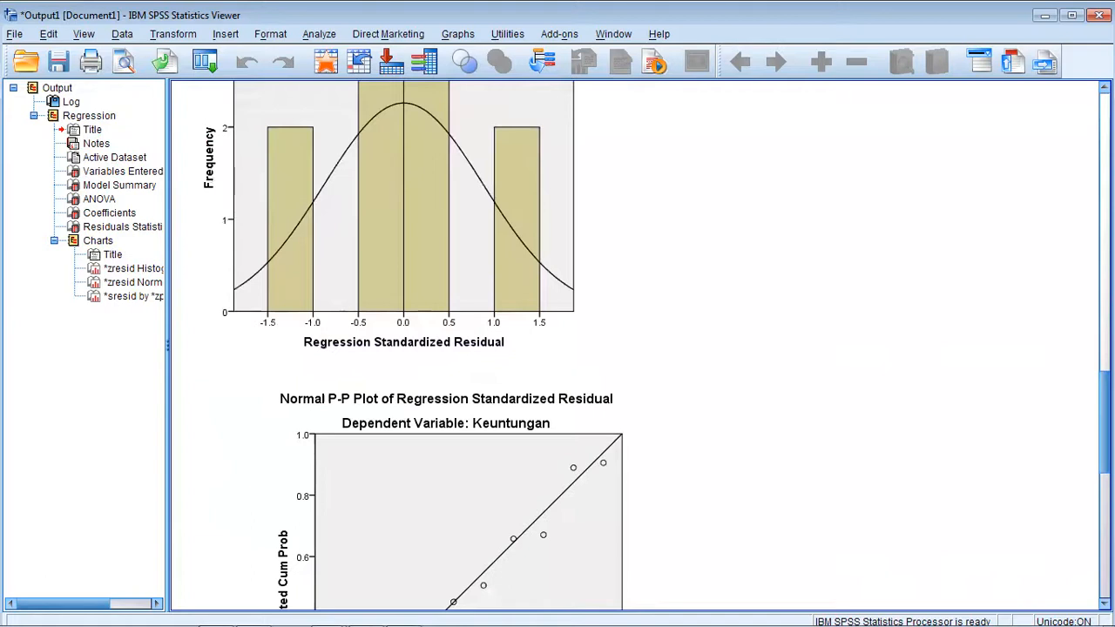
Step: Examine the residual histogram and the normal P-P plot for Keuntungan in the regression output
{"action": "left_click_drag", "start_coordinate": [1104, 423], "coordinate": [1104, 391]}
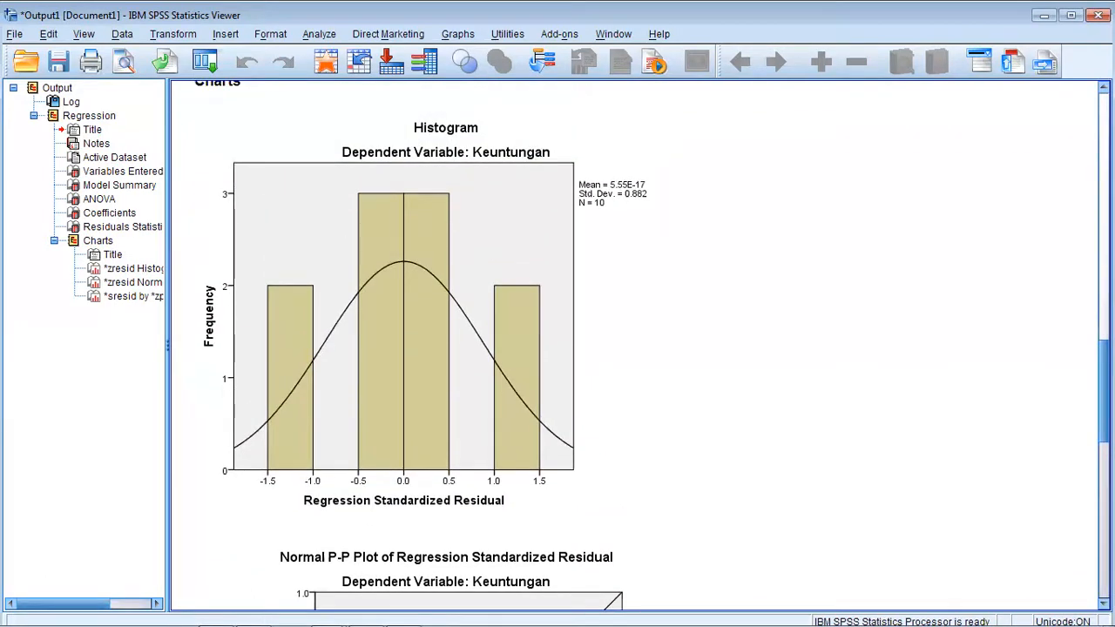
{"action": "left_click", "coordinate": [649, 463]}
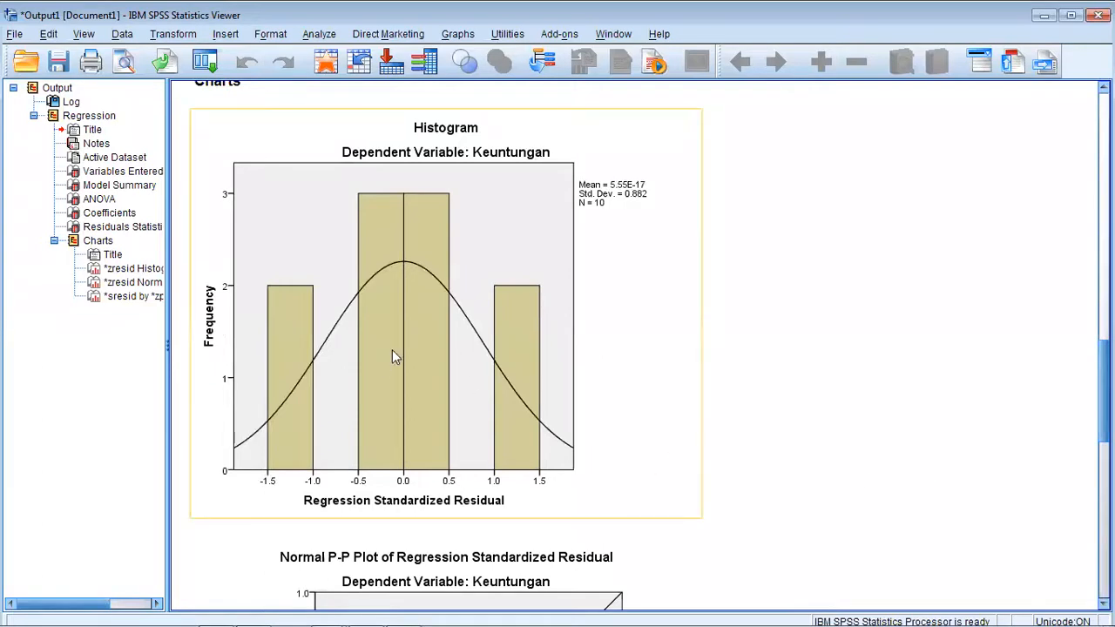
{"action": "left_click", "coordinate": [876, 360]}
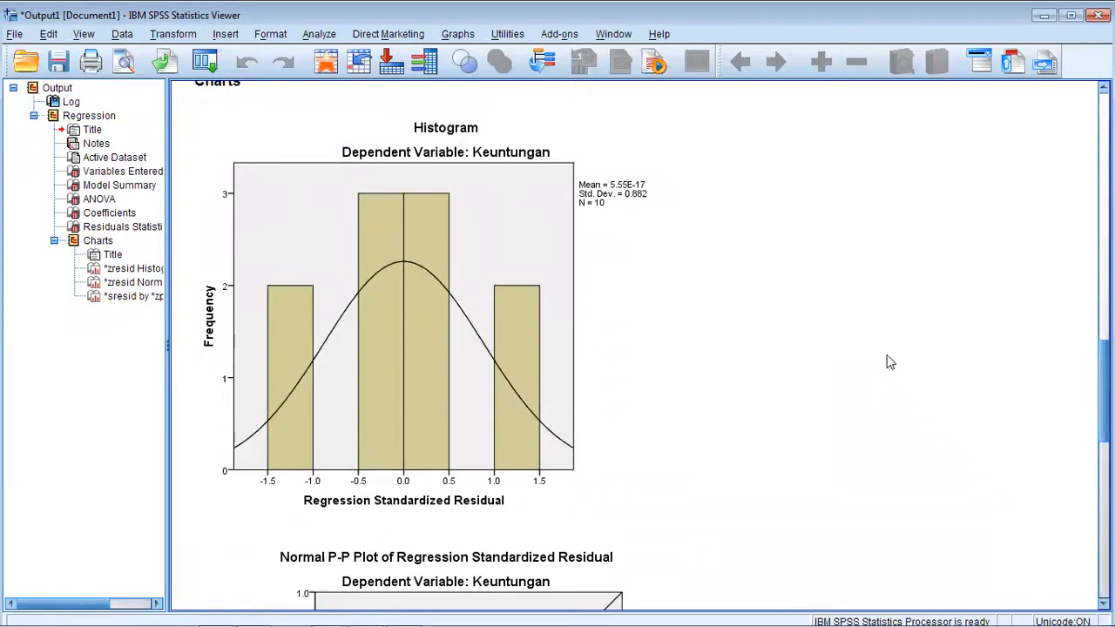
{"action": "scroll", "coordinate": [636, 348], "scroll_direction": "down", "scroll_amount": 5}
{"action": "scroll", "coordinate": [636, 349], "scroll_direction": "down", "scroll_amount": 4}
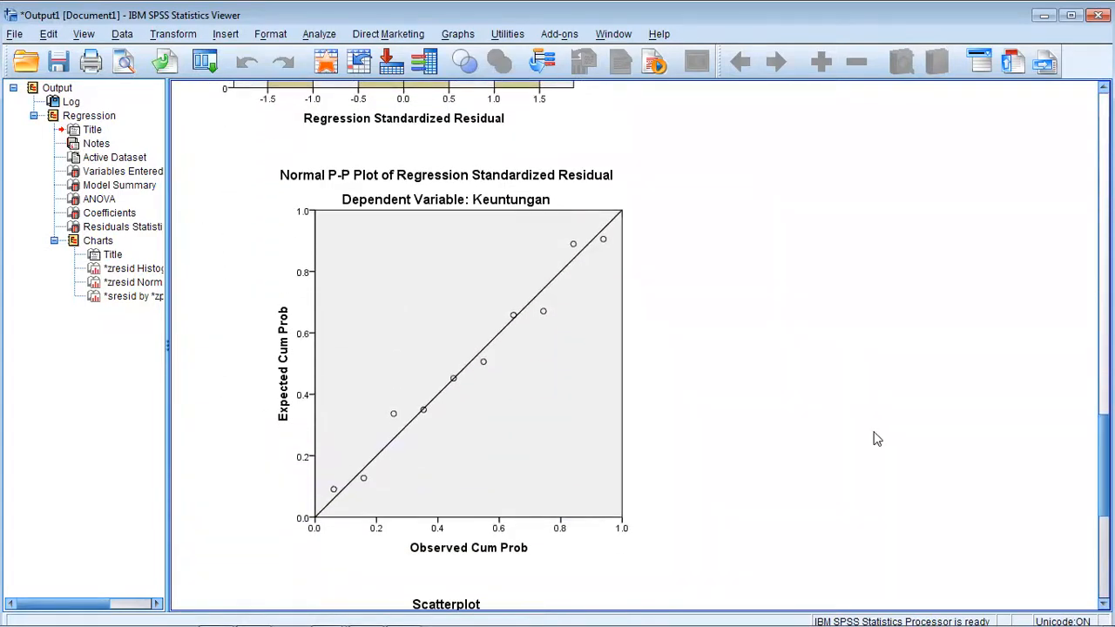
{"action": "left_click", "coordinate": [662, 464]}
Step: Run a one-sample Kolmogorov-Smirnov test against the normal distribution for Keuntungan, Aset and Harga Saham
{"action": "left_click", "coordinate": [1044, 15]}
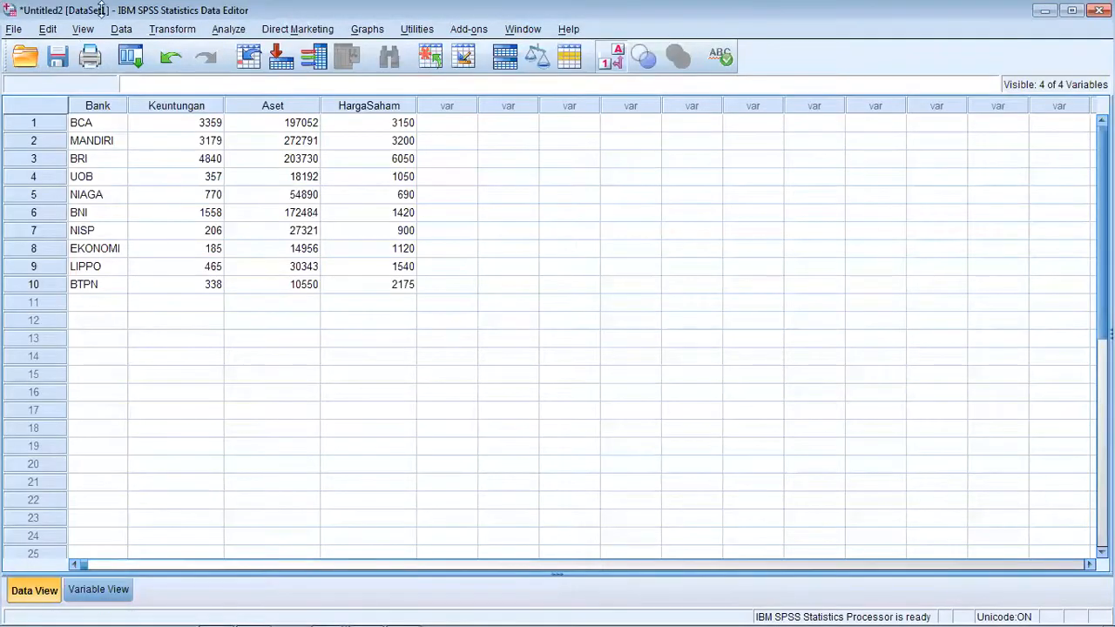
{"action": "left_click", "coordinate": [219, 29]}
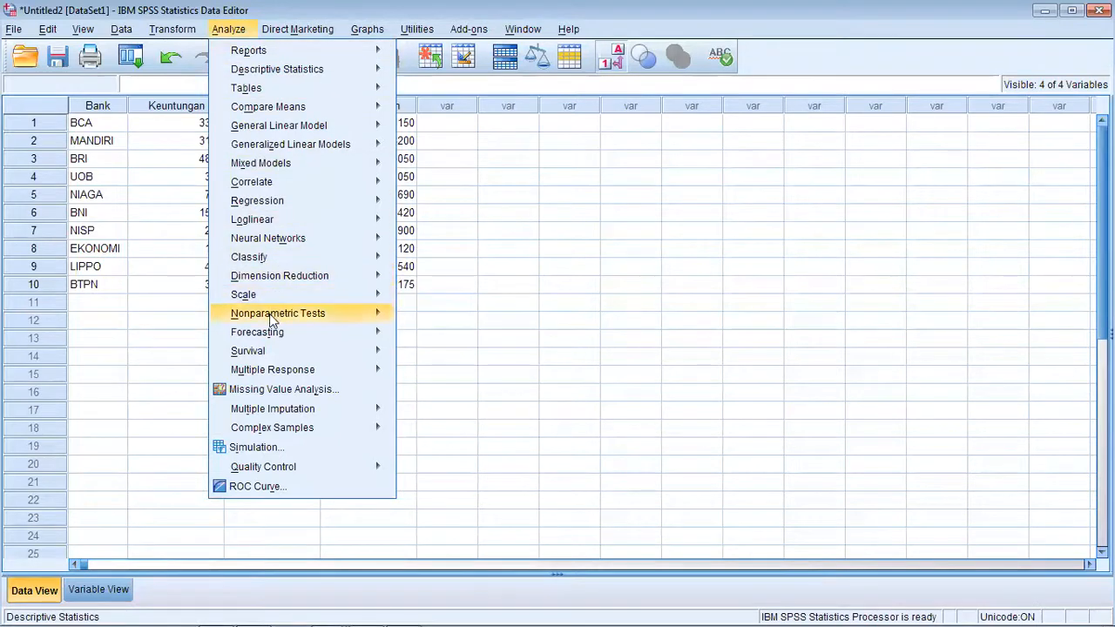
{"action": "mouse_move", "coordinate": [271, 312]}
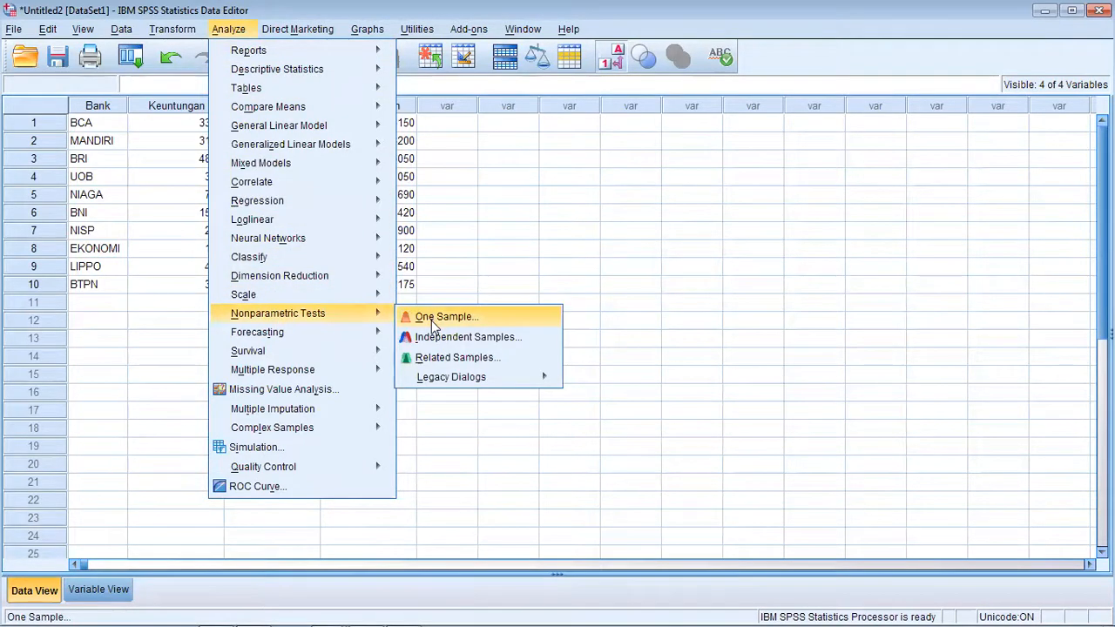
{"action": "mouse_move", "coordinate": [438, 385]}
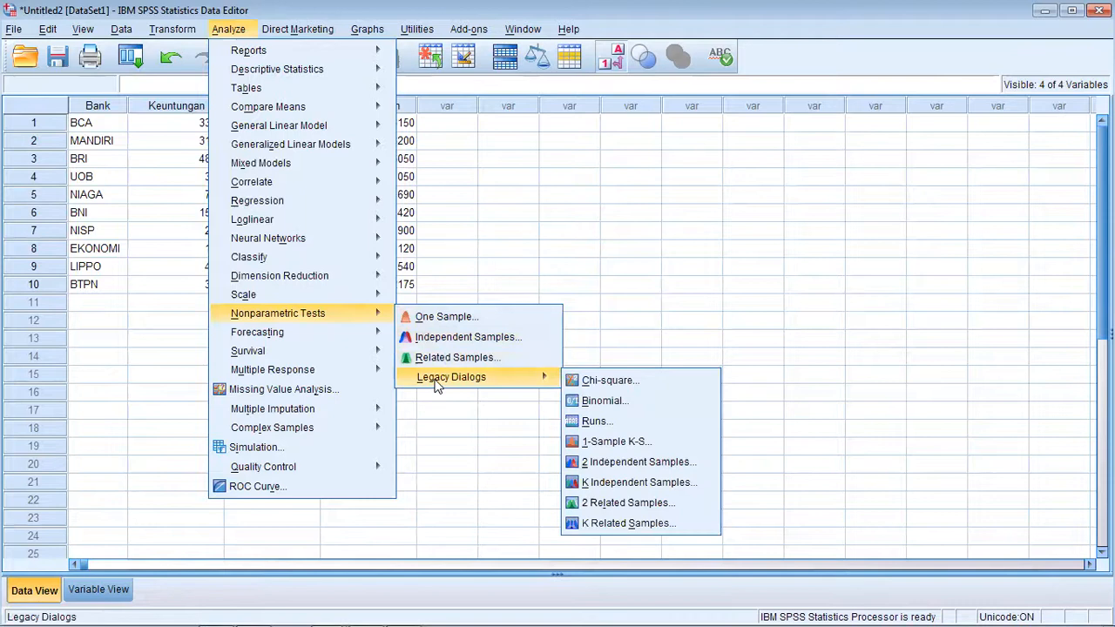
{"action": "left_click", "coordinate": [589, 444]}
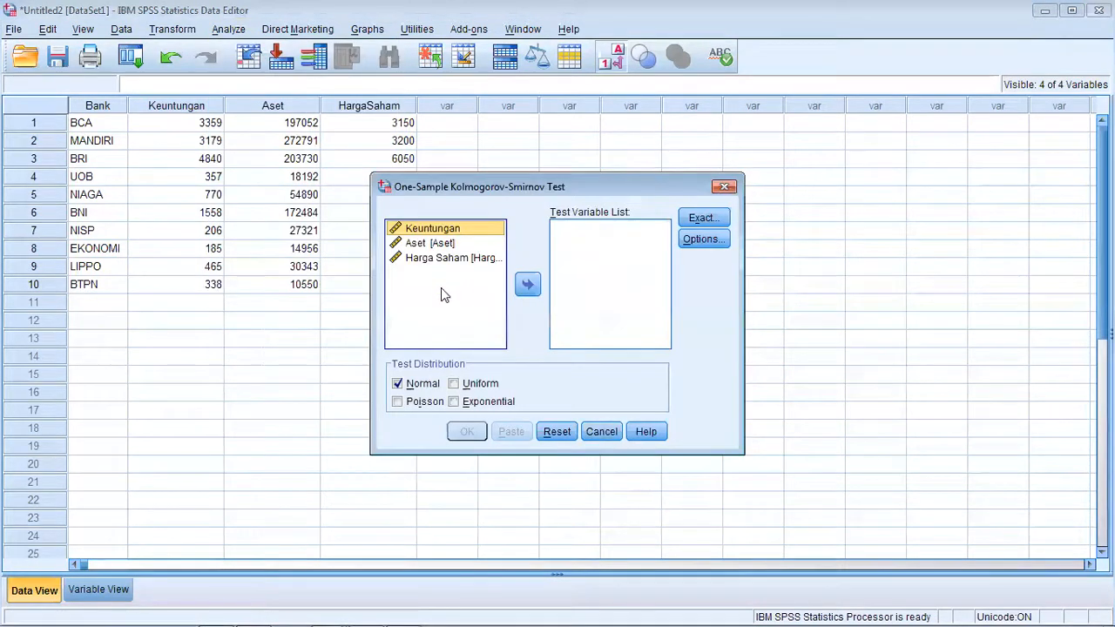
{"action": "left_click", "coordinate": [528, 288]}
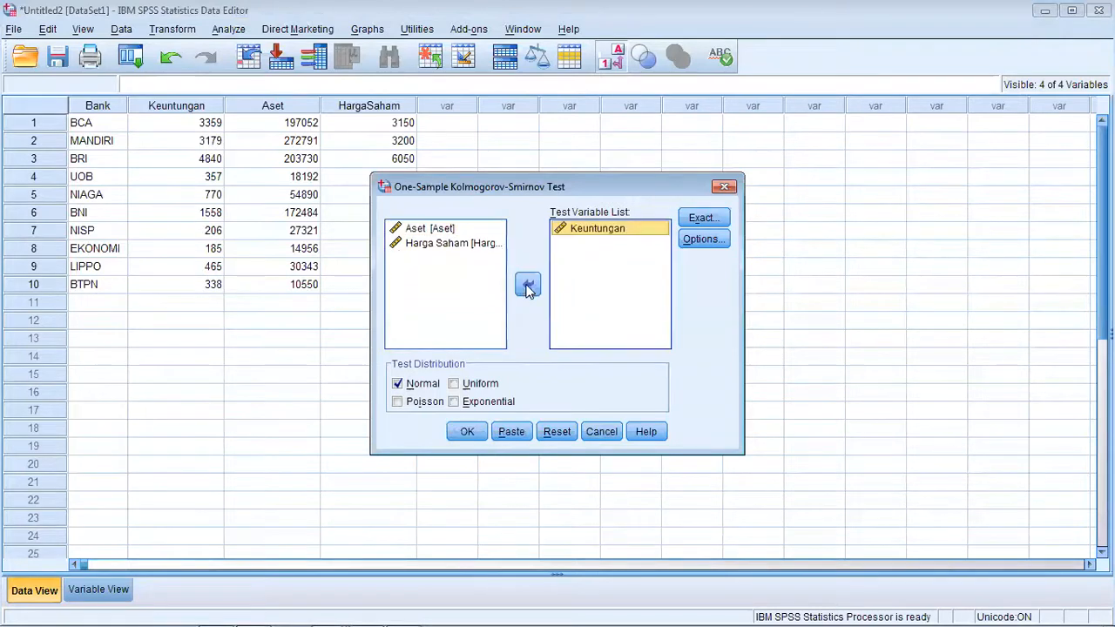
{"action": "left_click", "coordinate": [465, 230]}
{"action": "left_click", "coordinate": [525, 287]}
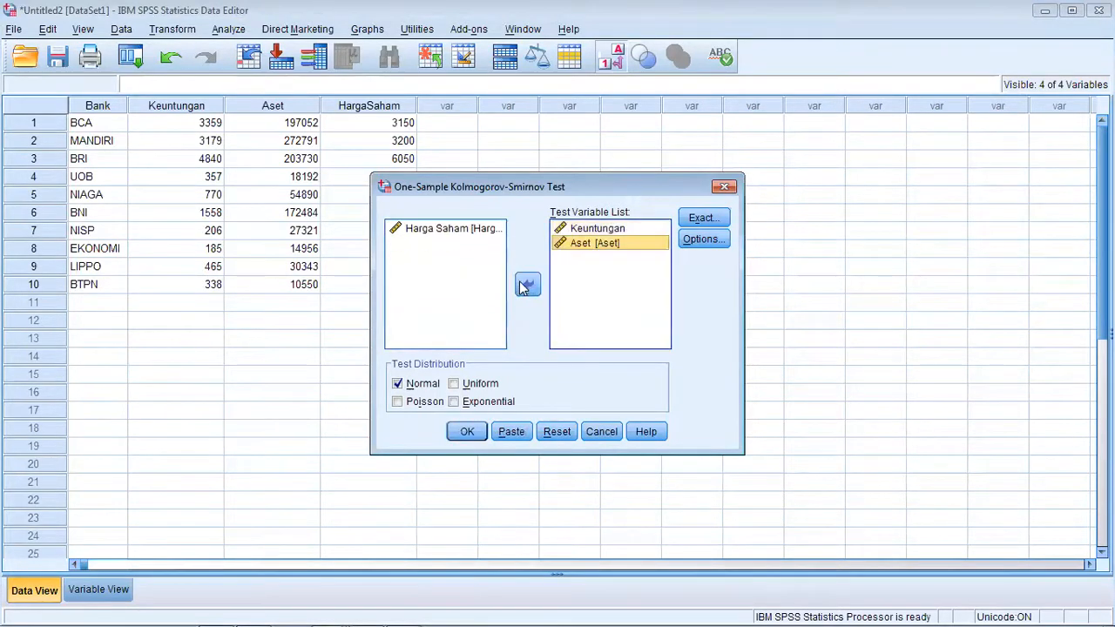
{"action": "left_click", "coordinate": [457, 233]}
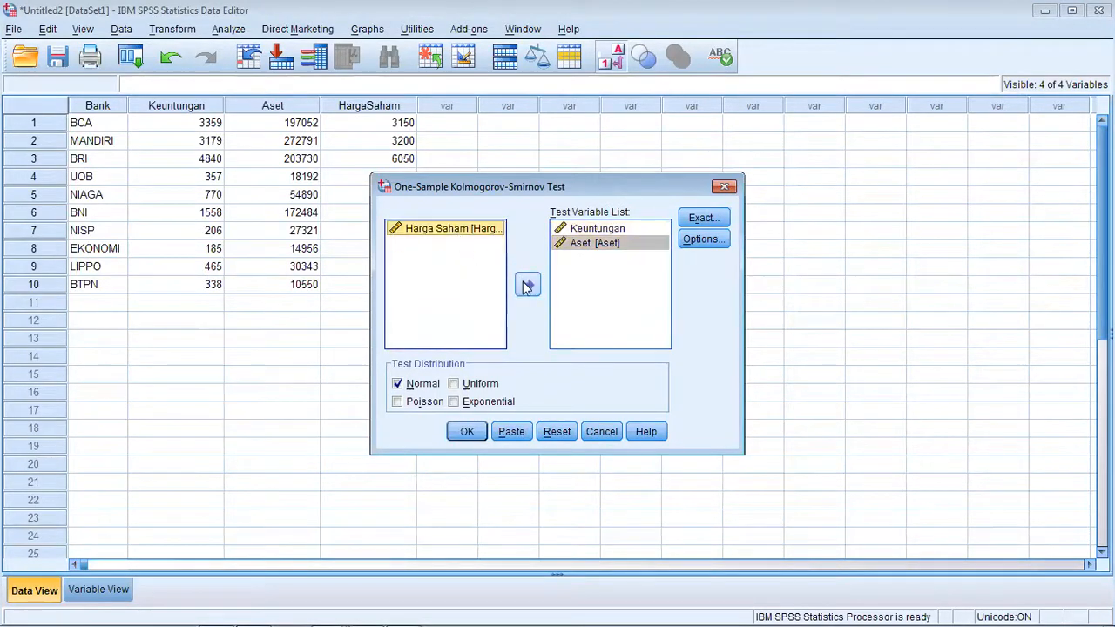
{"action": "left_click", "coordinate": [527, 287]}
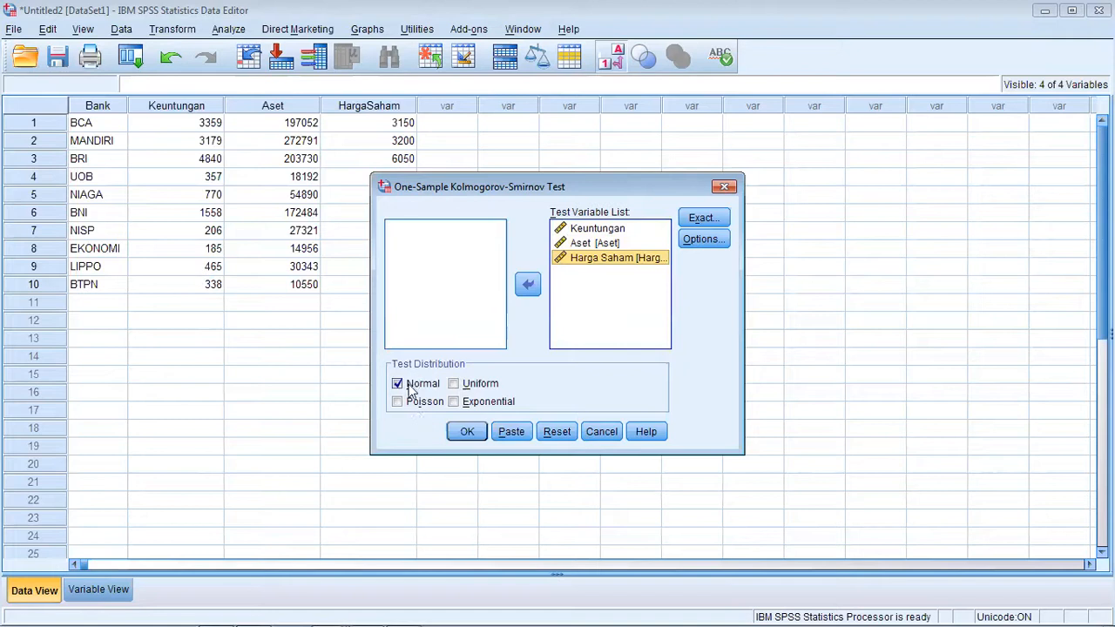
{"action": "left_click", "coordinate": [467, 431]}
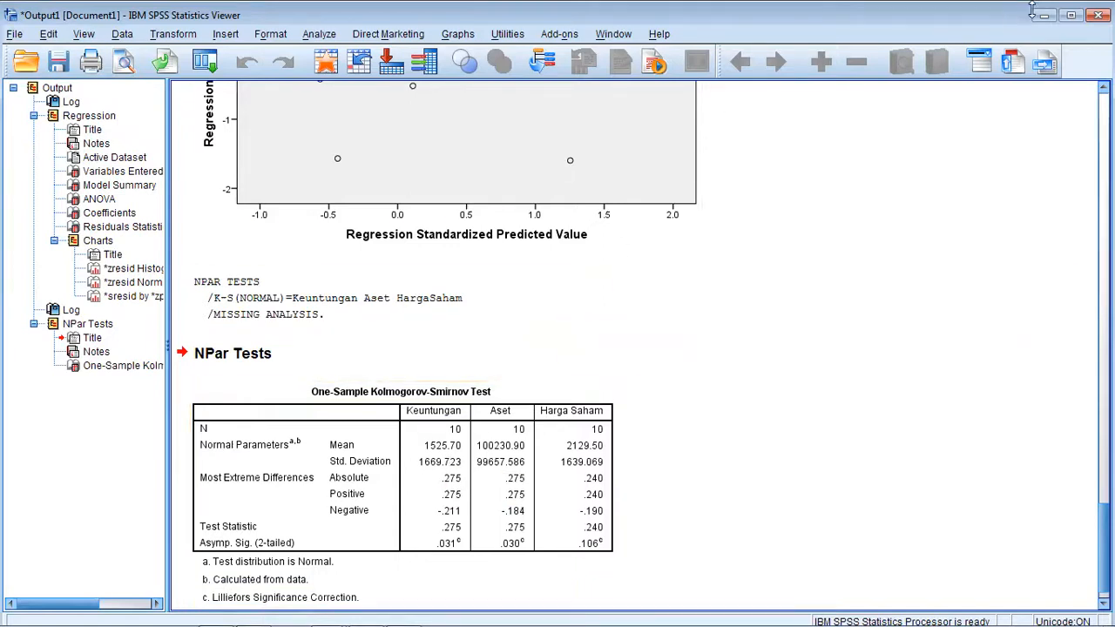
Step: Set the linear regression of Keuntungan on Aset and Harga Saham to save the unstandardized residuals
{"action": "left_click", "coordinate": [1074, 15]}
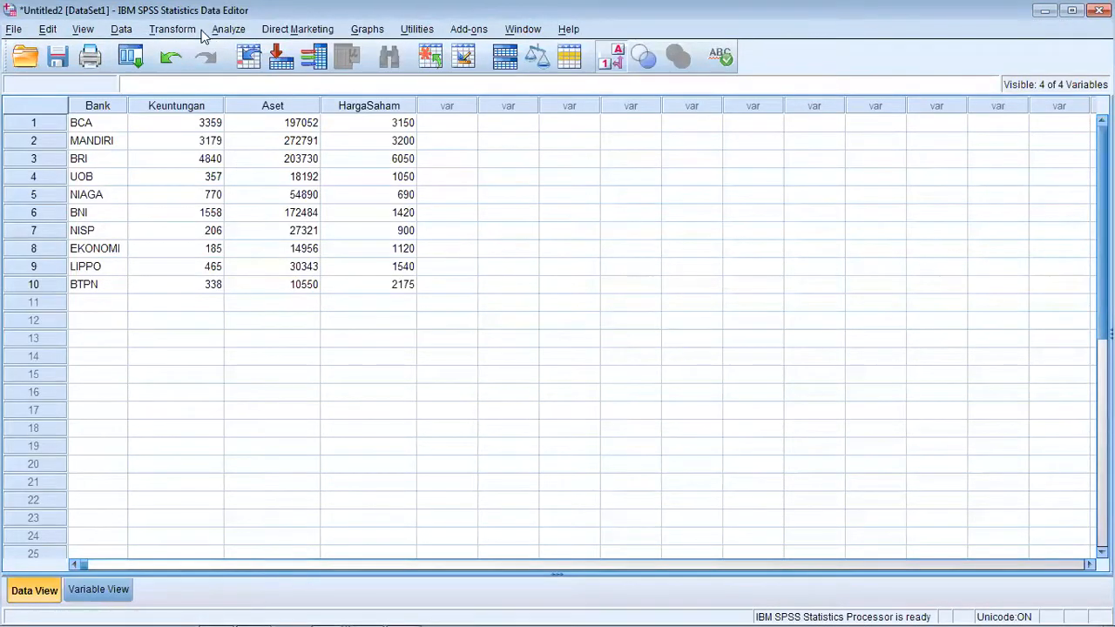
{"action": "left_click", "coordinate": [228, 29]}
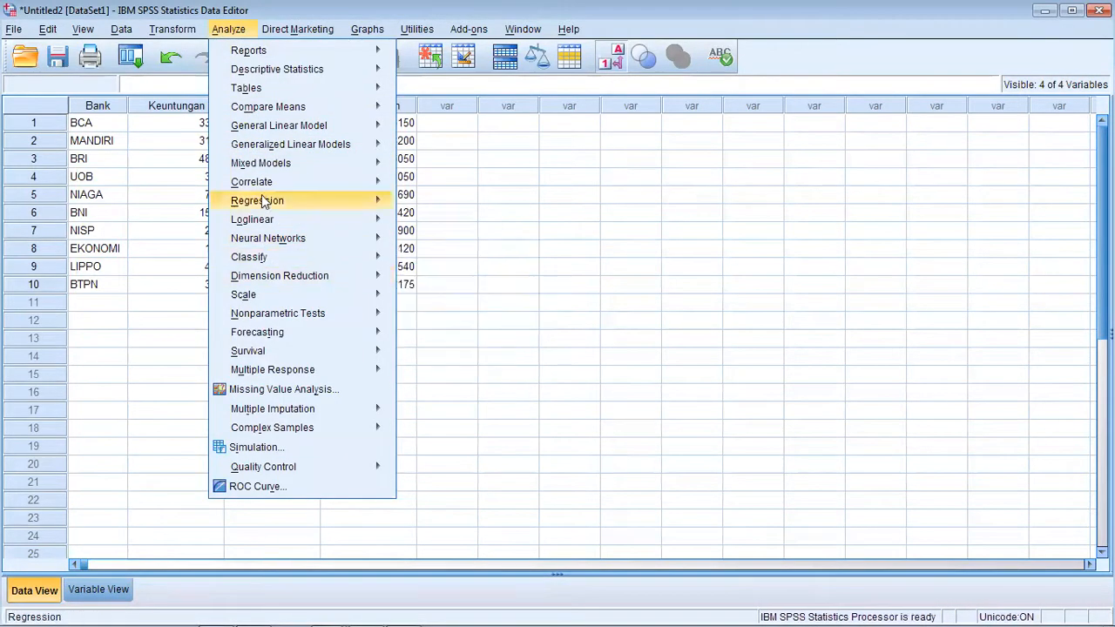
{"action": "mouse_move", "coordinate": [267, 202]}
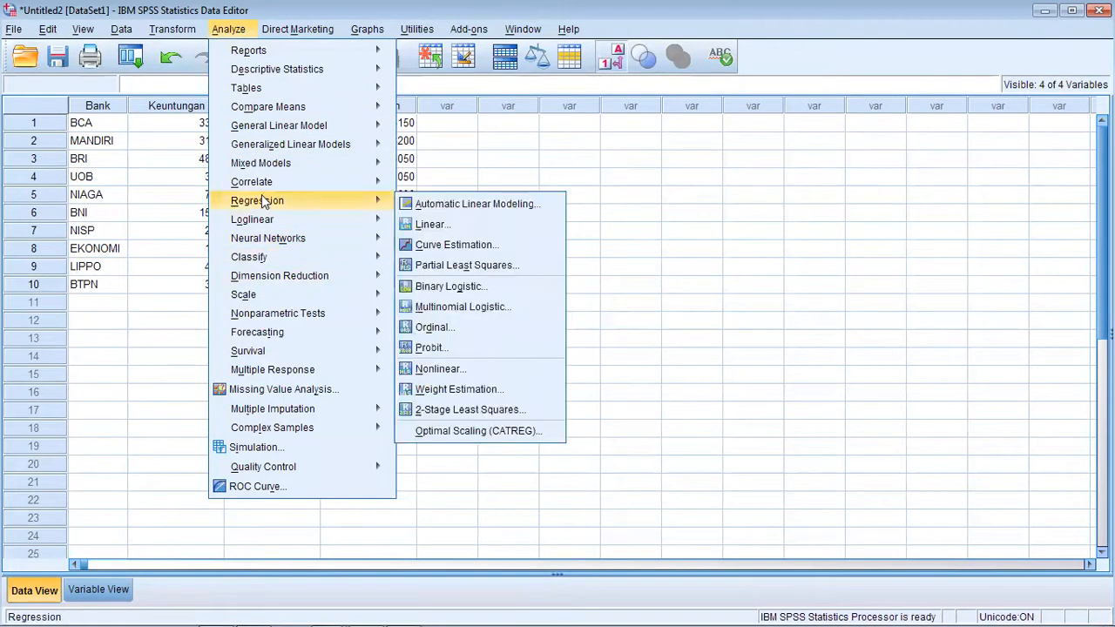
{"action": "left_click", "coordinate": [434, 226]}
{"action": "left_click", "coordinate": [730, 223]}
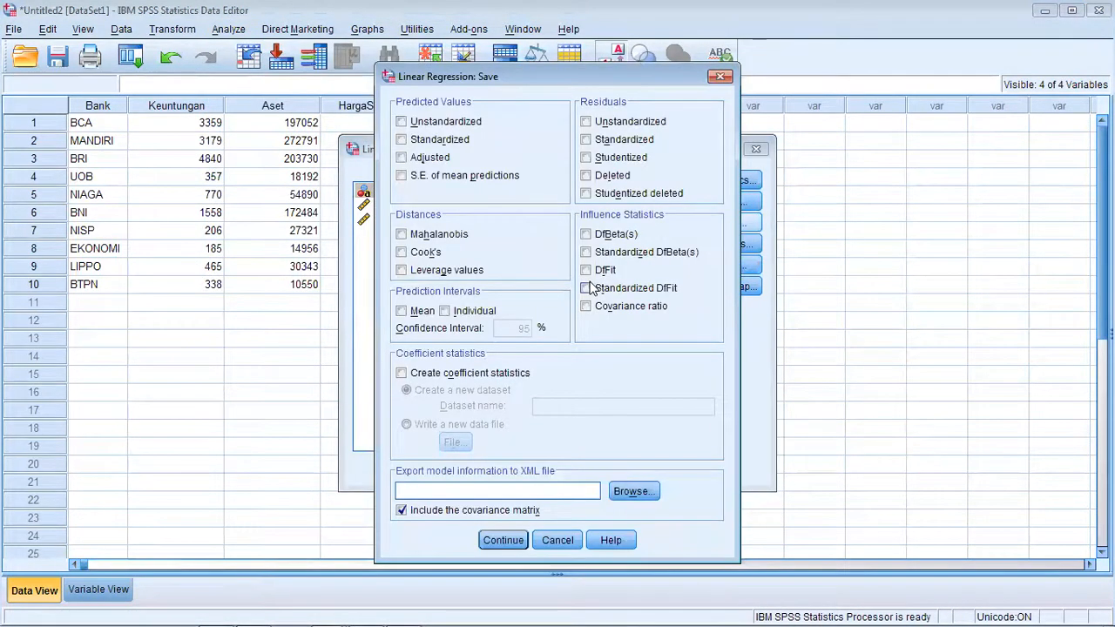
{"action": "left_click", "coordinate": [588, 125]}
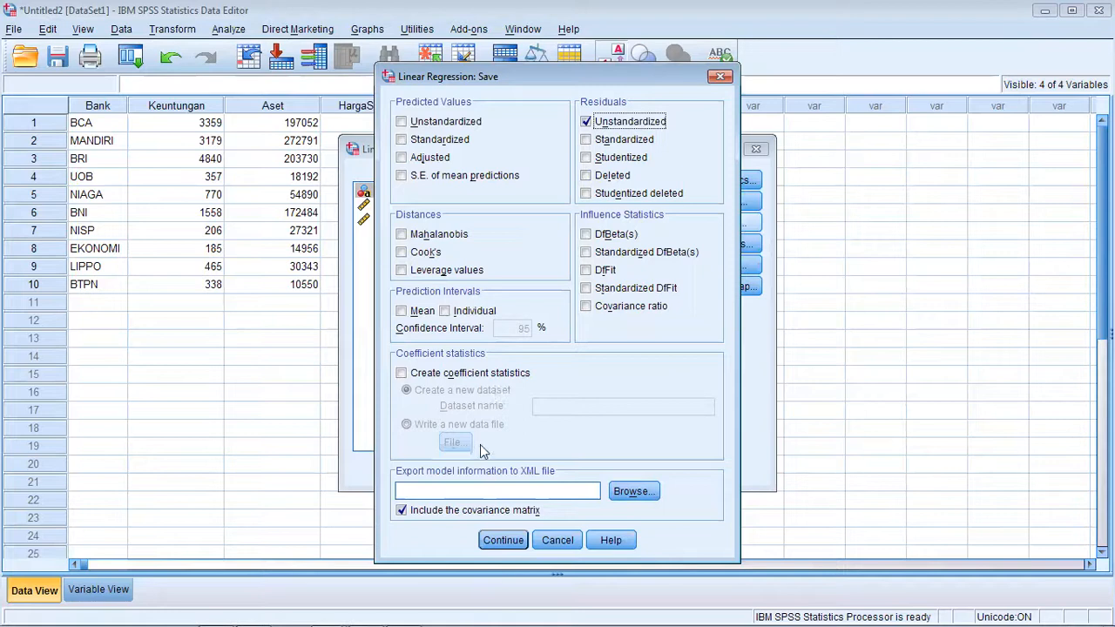
{"action": "left_click", "coordinate": [489, 538]}
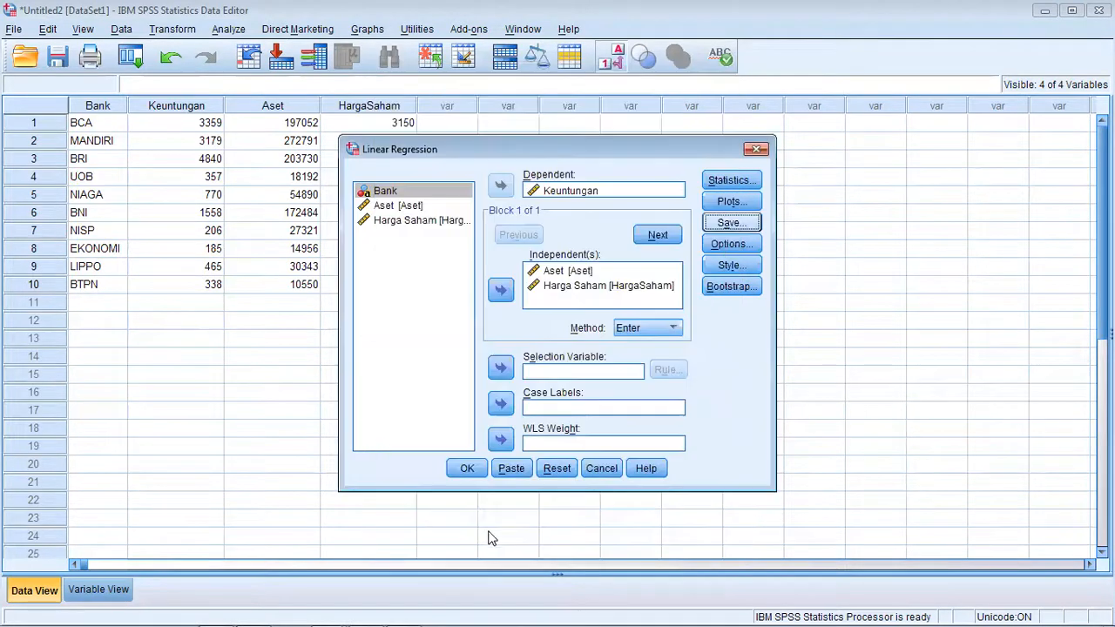
Step: Turn off the histogram and normal probability plot of the standardized residuals, and run the regression
{"action": "left_click", "coordinate": [730, 201]}
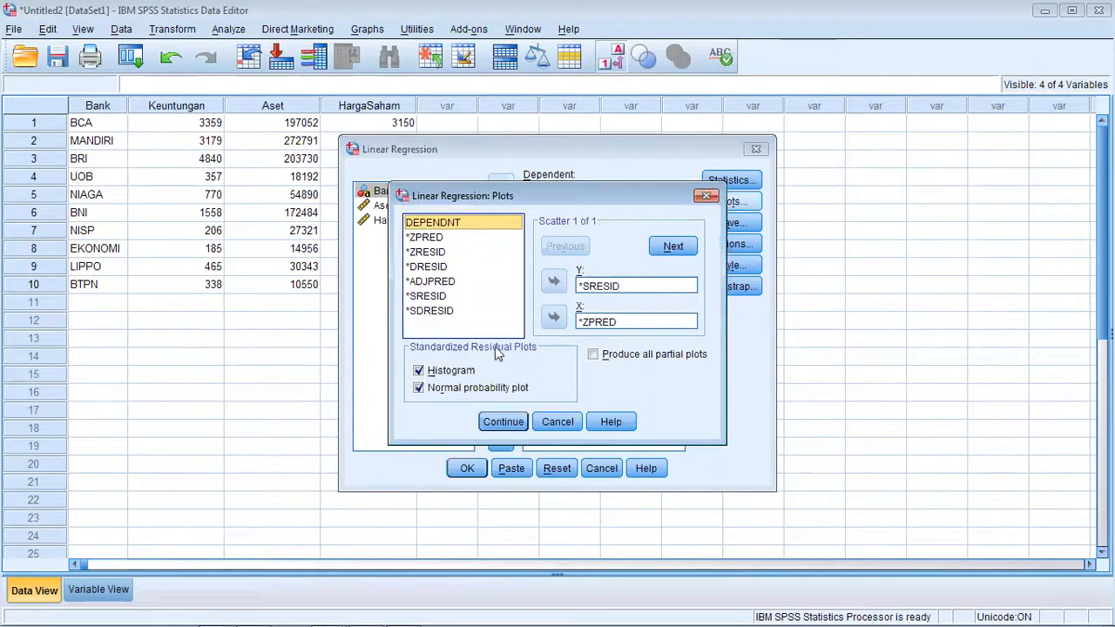
{"action": "left_click", "coordinate": [420, 371]}
{"action": "left_click", "coordinate": [419, 387]}
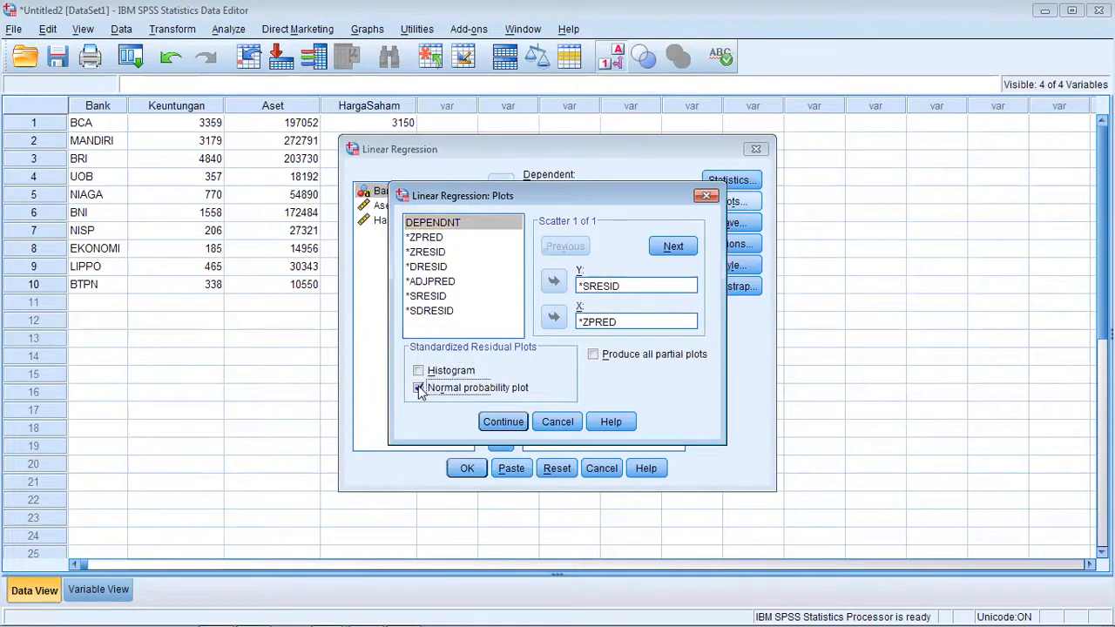
{"action": "left_click", "coordinate": [503, 421]}
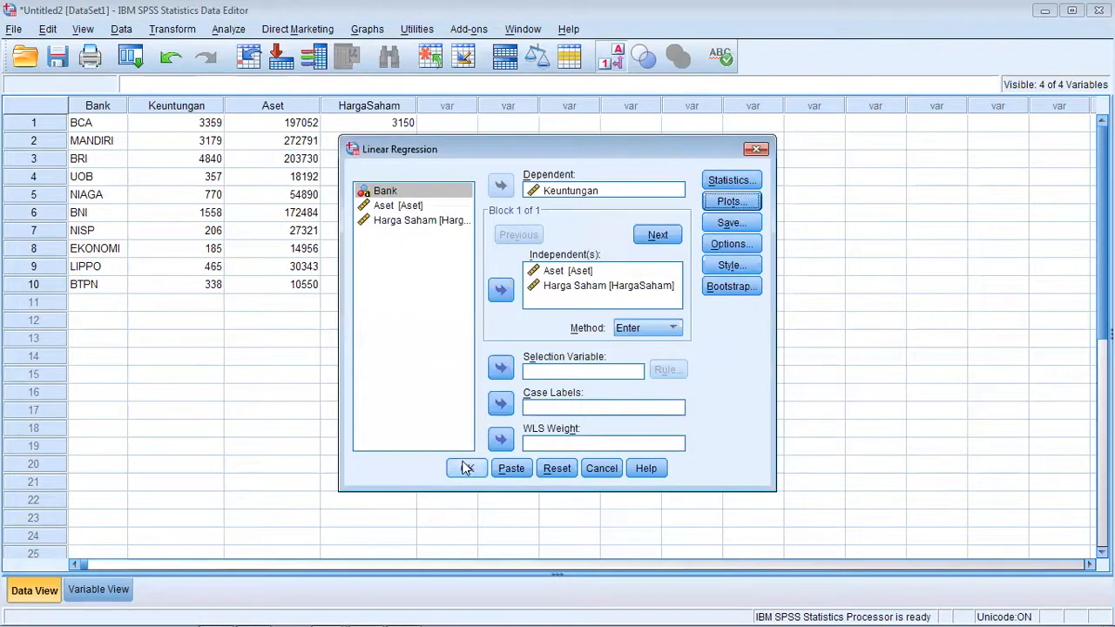
{"action": "left_click", "coordinate": [466, 468]}
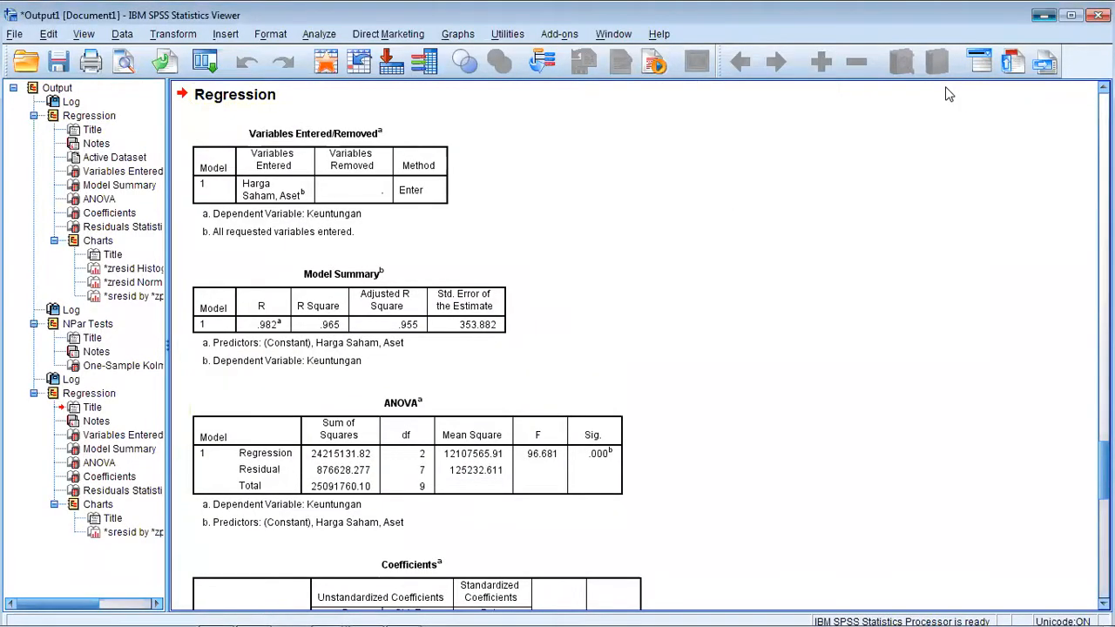
Step: Reopen the one-sample Kolmogorov-Smirnov test and remove Keuntungan, Aset and Harga Saham from its test variables
{"action": "left_click", "coordinate": [1045, 15]}
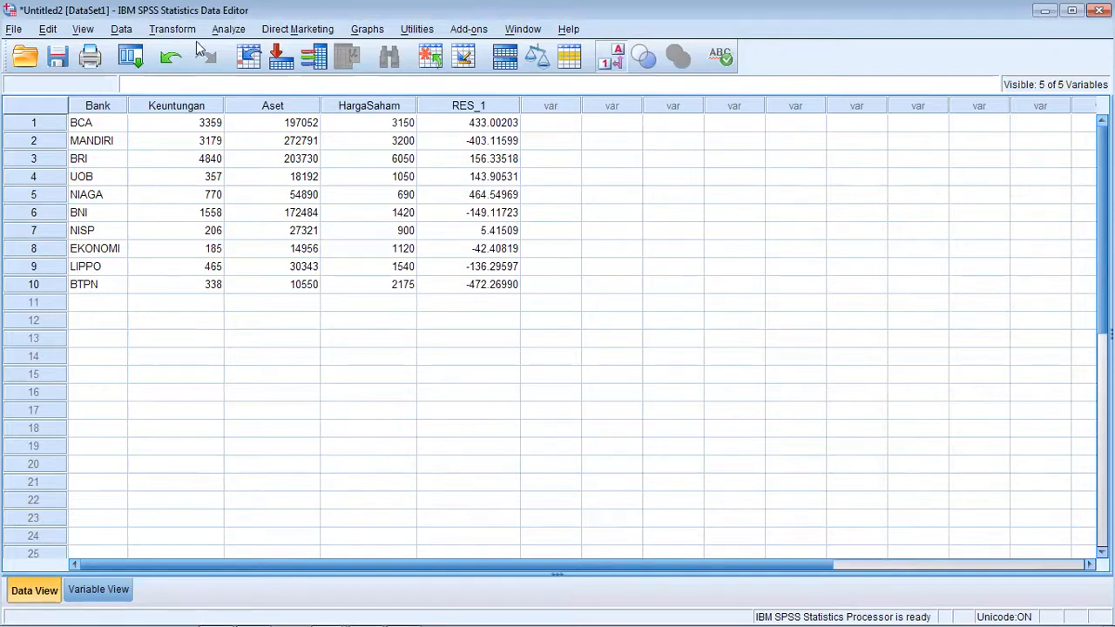
{"action": "left_click", "coordinate": [223, 32]}
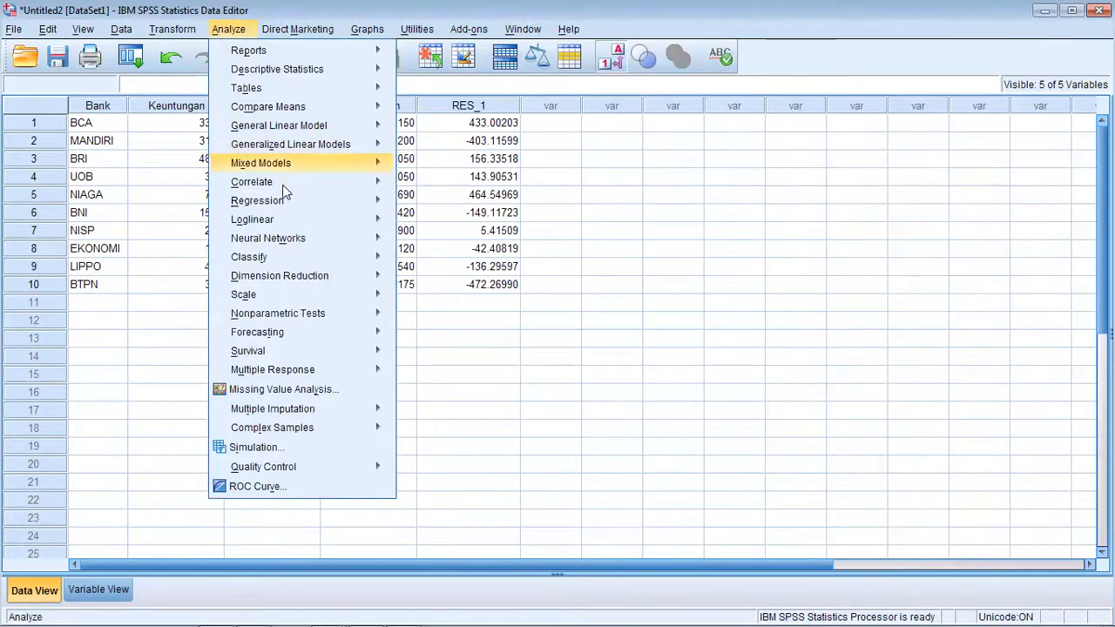
{"action": "mouse_move", "coordinate": [295, 315]}
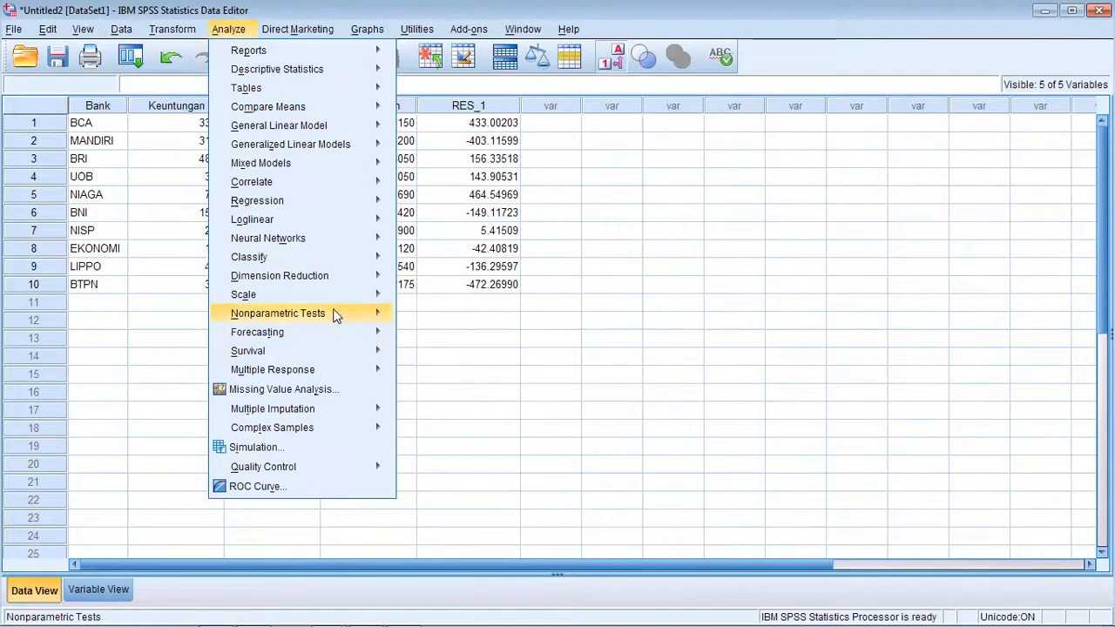
{"action": "mouse_move", "coordinate": [346, 314]}
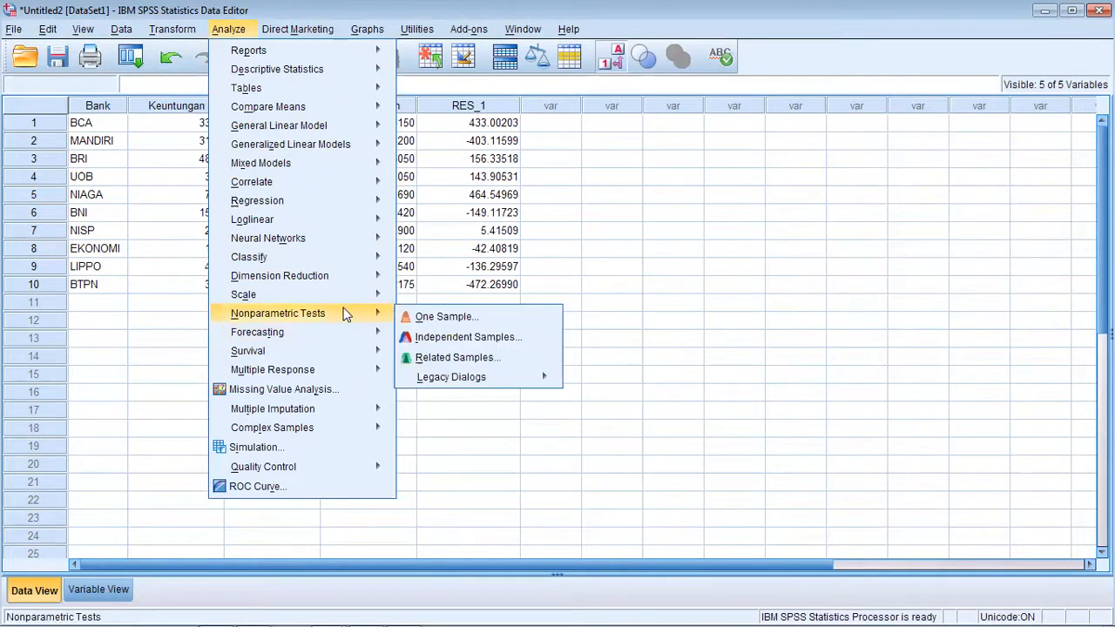
{"action": "mouse_move", "coordinate": [449, 385]}
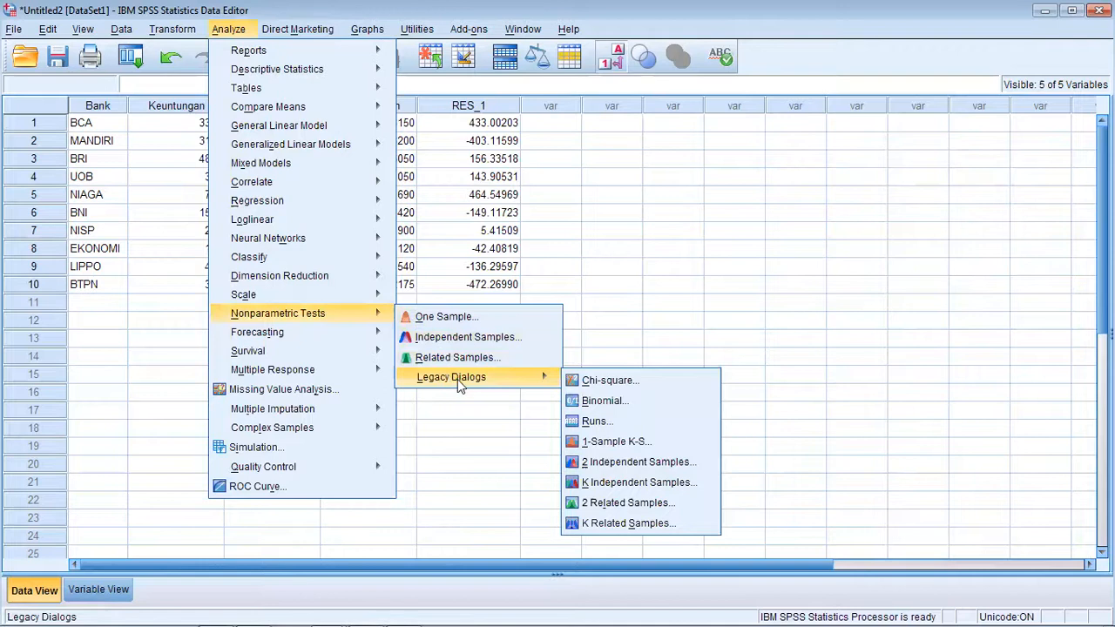
{"action": "left_click", "coordinate": [605, 443]}
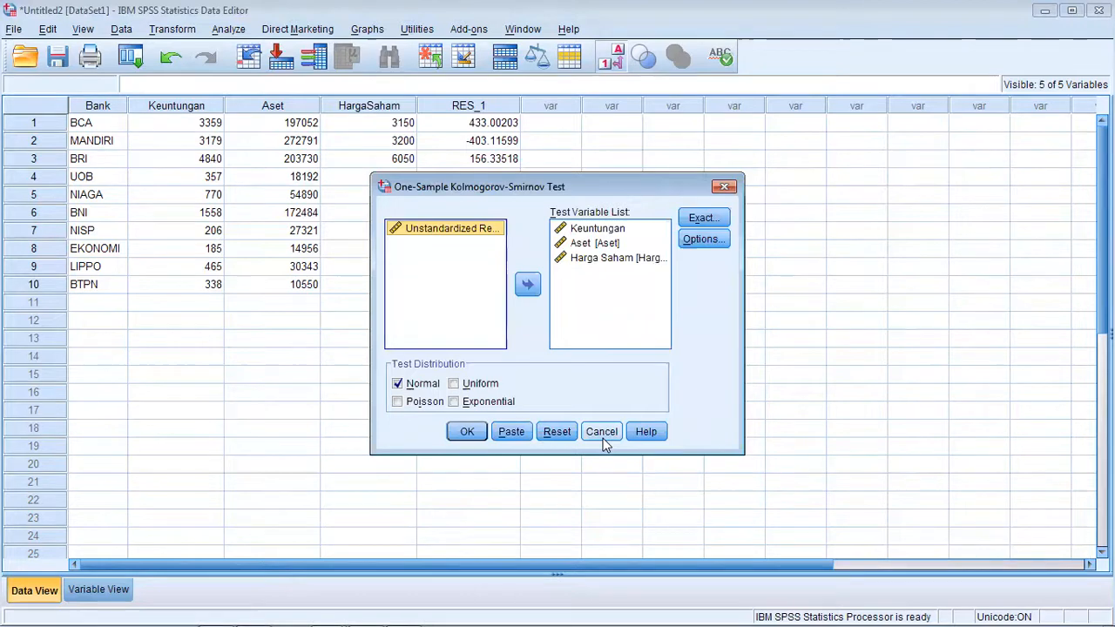
{"action": "left_click", "coordinate": [593, 232]}
{"action": "left_click", "coordinate": [528, 284]}
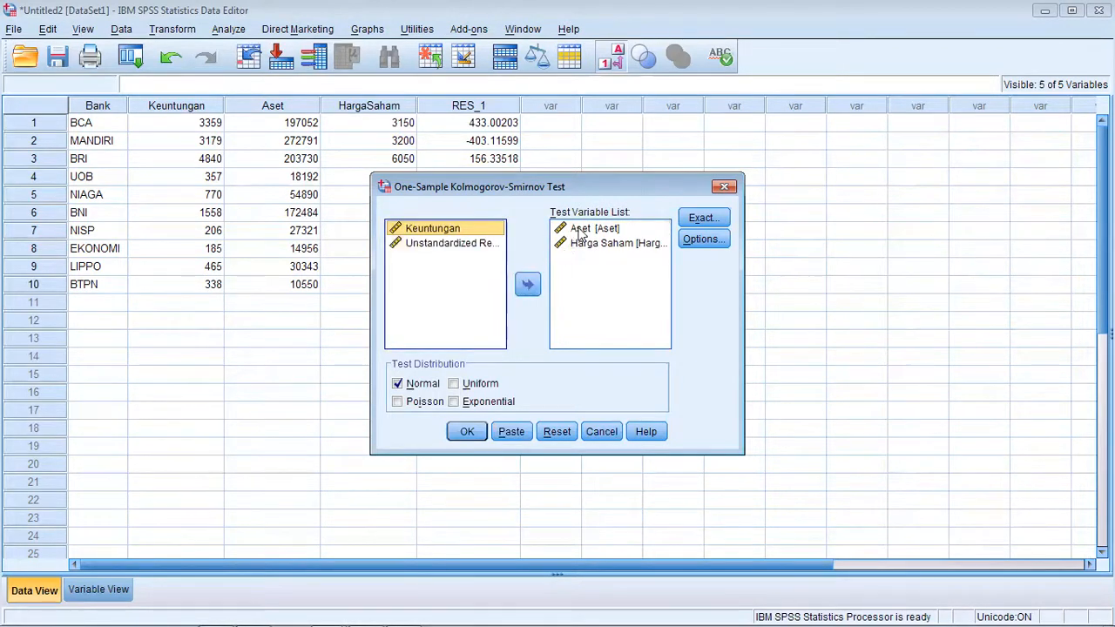
{"action": "left_click", "coordinate": [581, 230]}
{"action": "left_click", "coordinate": [528, 284]}
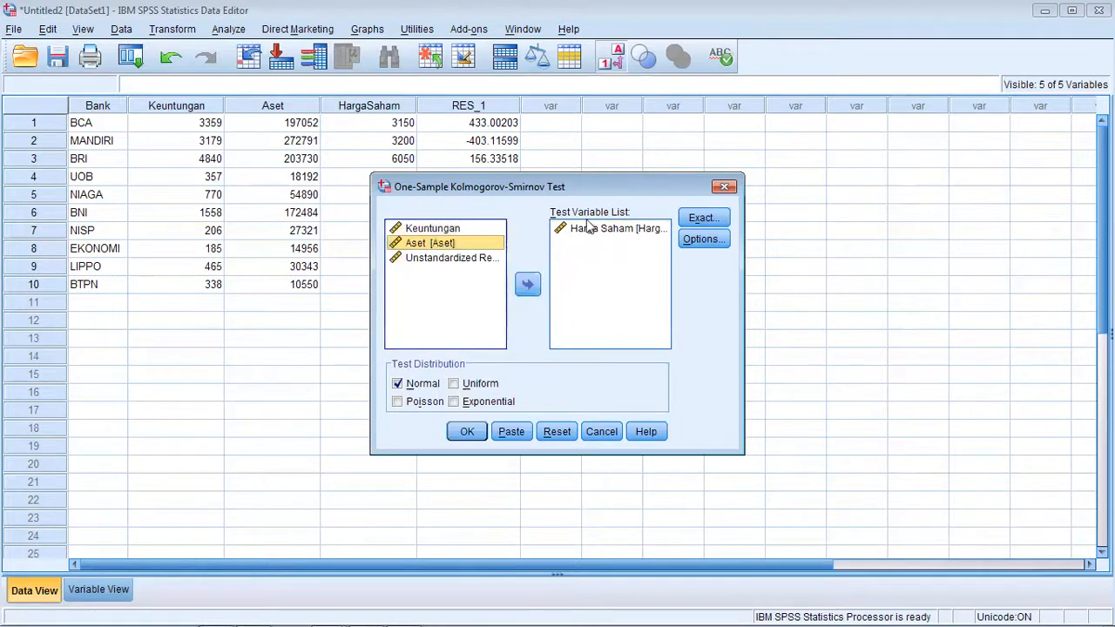
{"action": "left_click", "coordinate": [580, 230]}
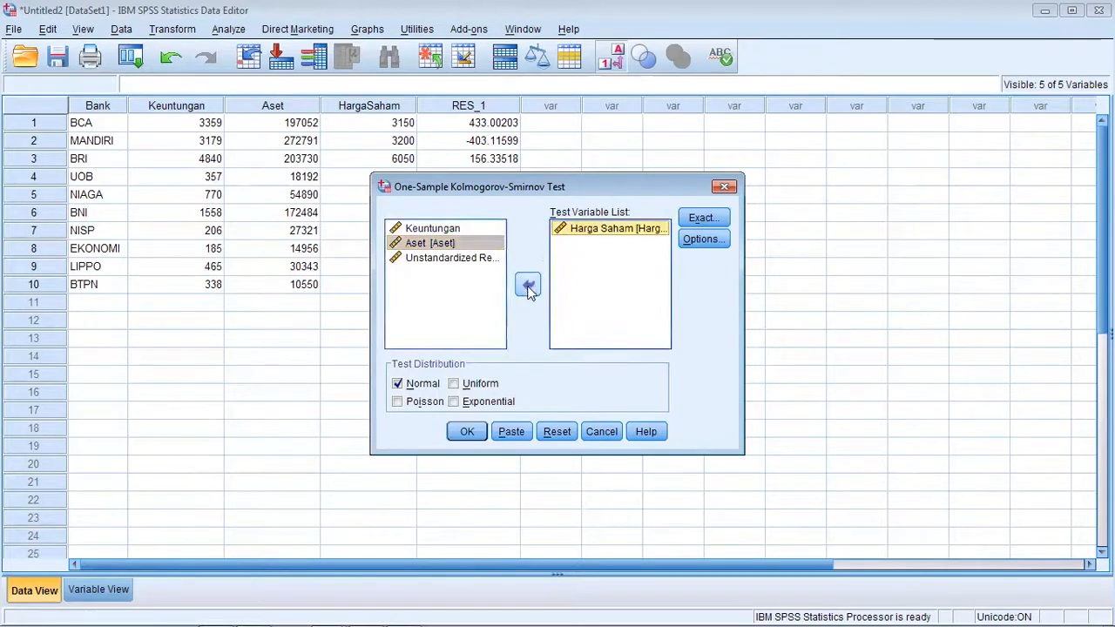
{"action": "left_click", "coordinate": [528, 284]}
Step: Add the unstandardized residual as the only test variable and run the Kolmogorov-Smirnov test against the normal distribution
{"action": "left_click", "coordinate": [466, 274]}
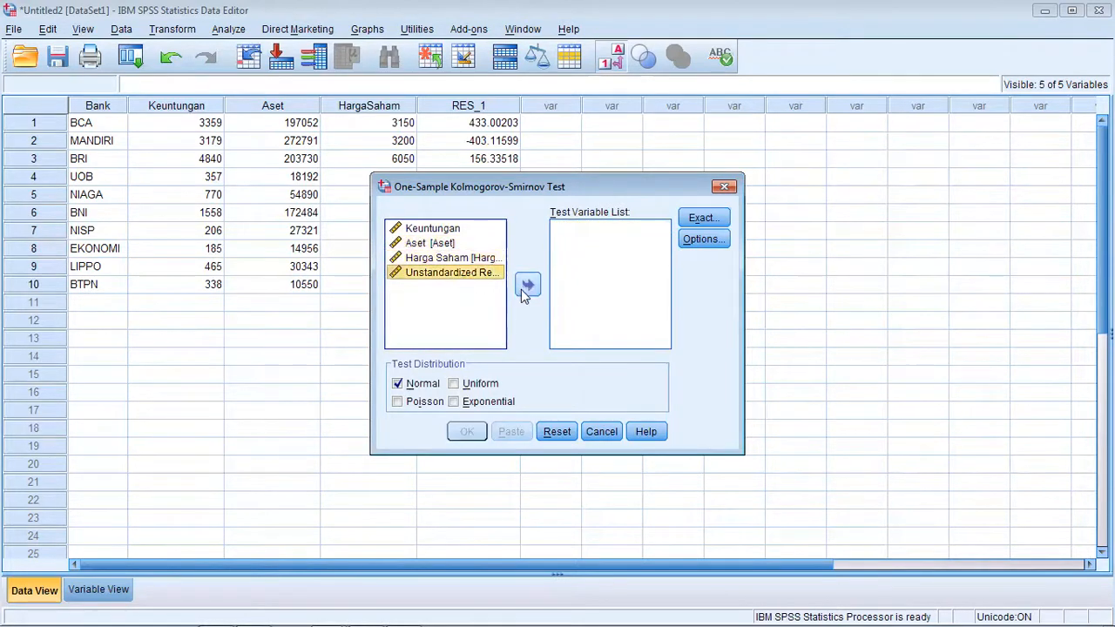
{"action": "left_click", "coordinate": [521, 290]}
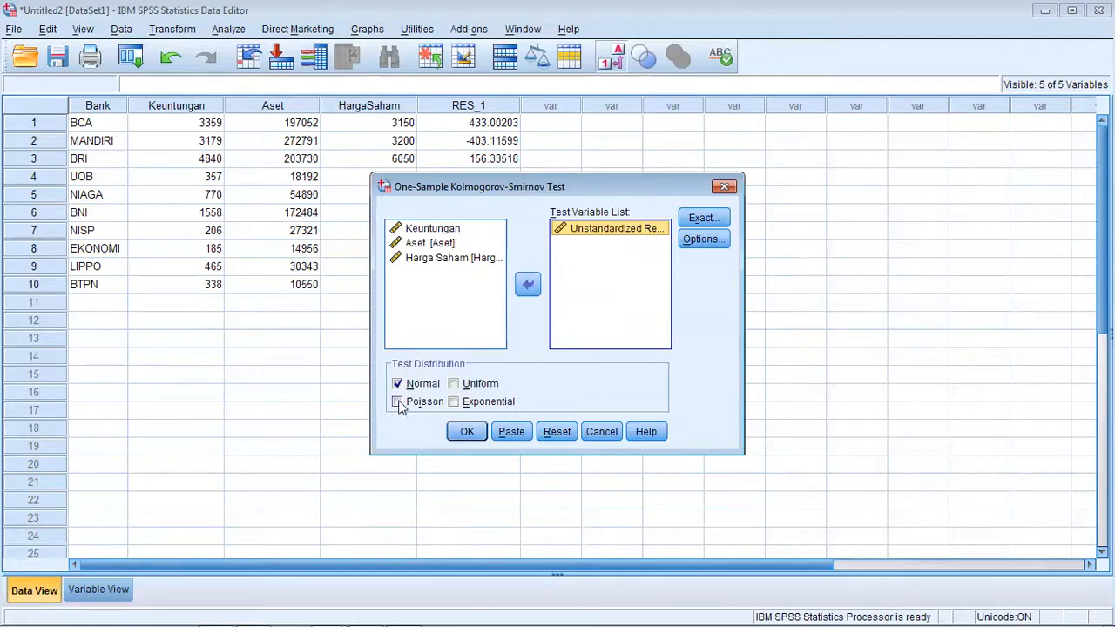
{"action": "left_click", "coordinate": [469, 432]}
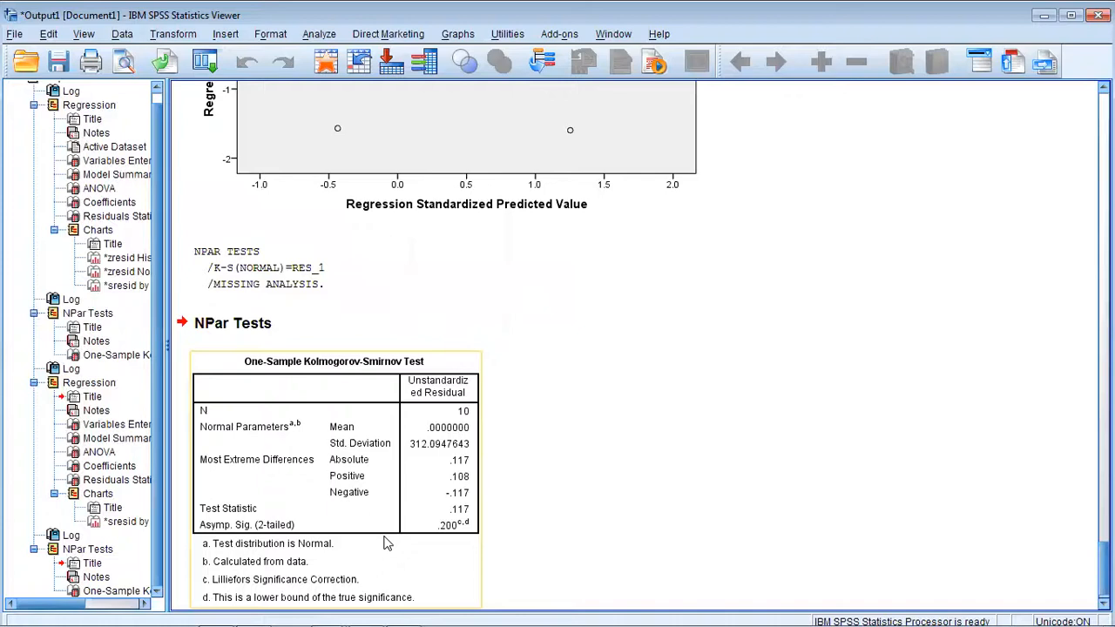
Step: Set the linear regression of Keuntungan on Aset and Harga Saham to output the covariance matrix and collinearity diagnostics
{"action": "mouse_move", "coordinate": [338, 620]}
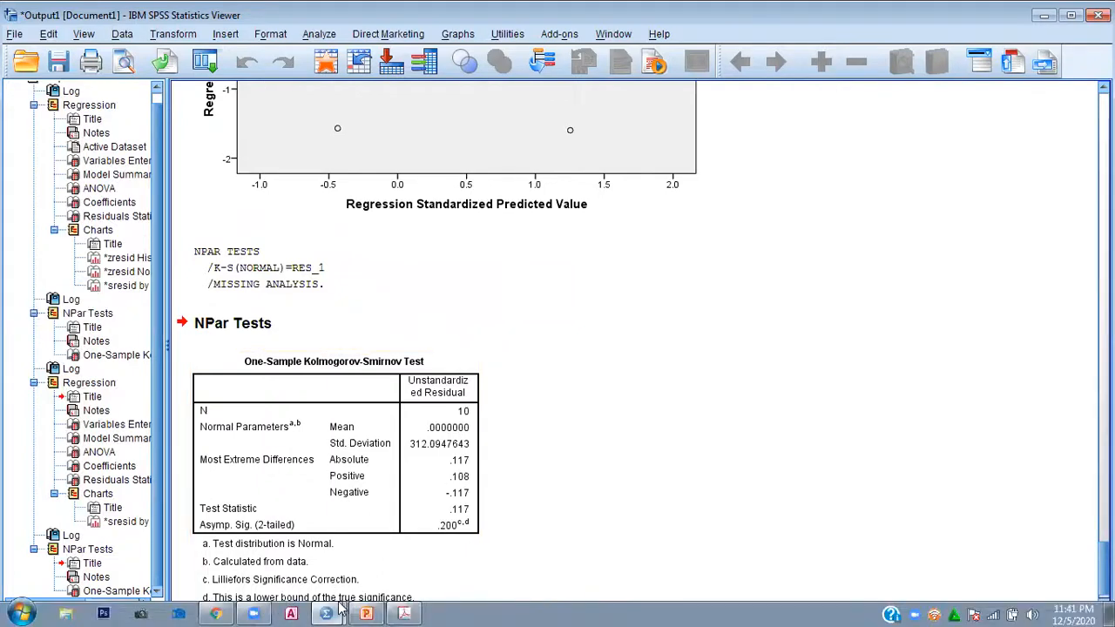
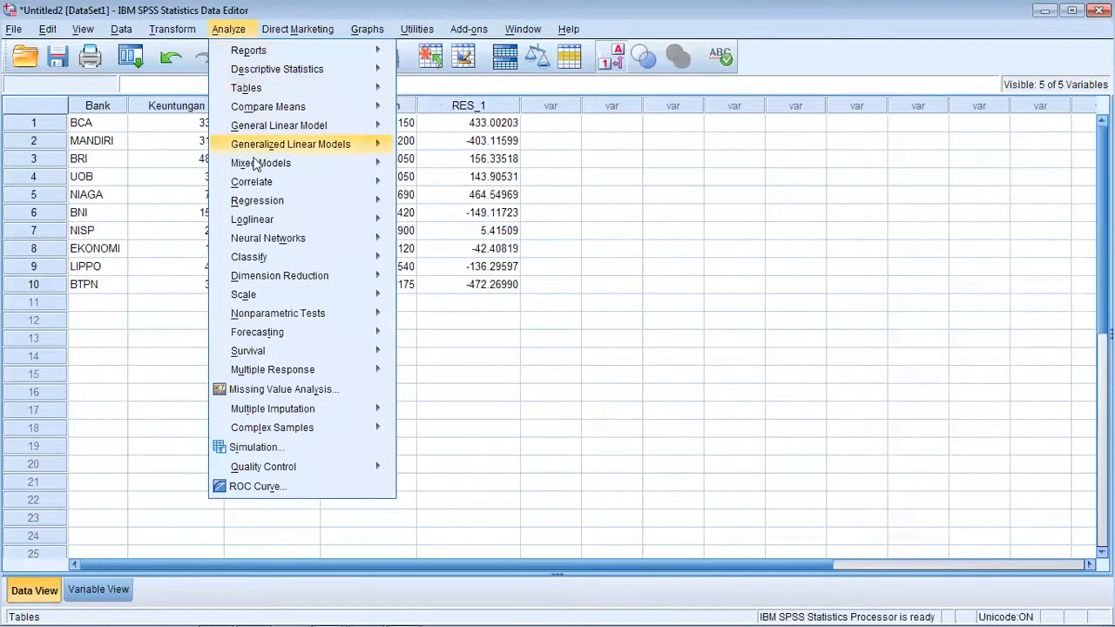
{"action": "mouse_move", "coordinate": [260, 207]}
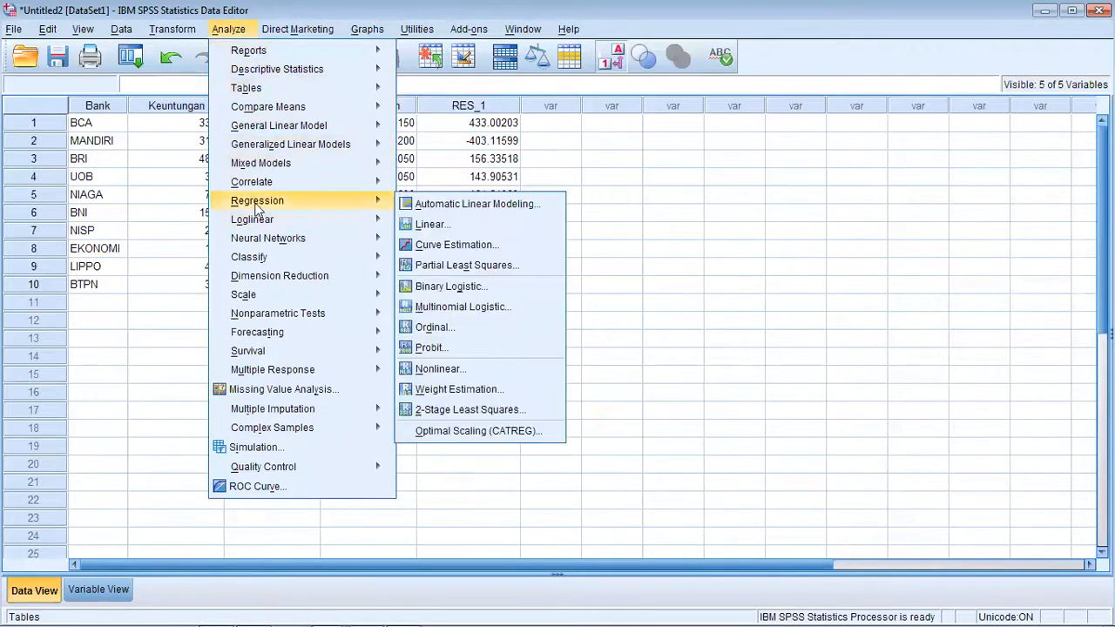
{"action": "left_click", "coordinate": [423, 224]}
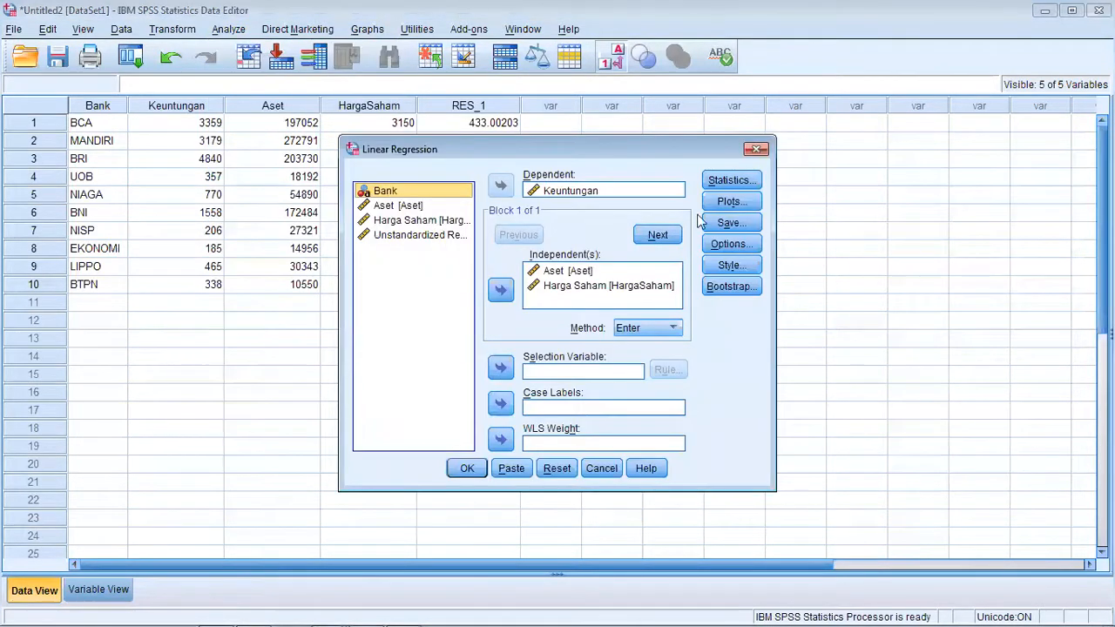
{"action": "left_click", "coordinate": [727, 180]}
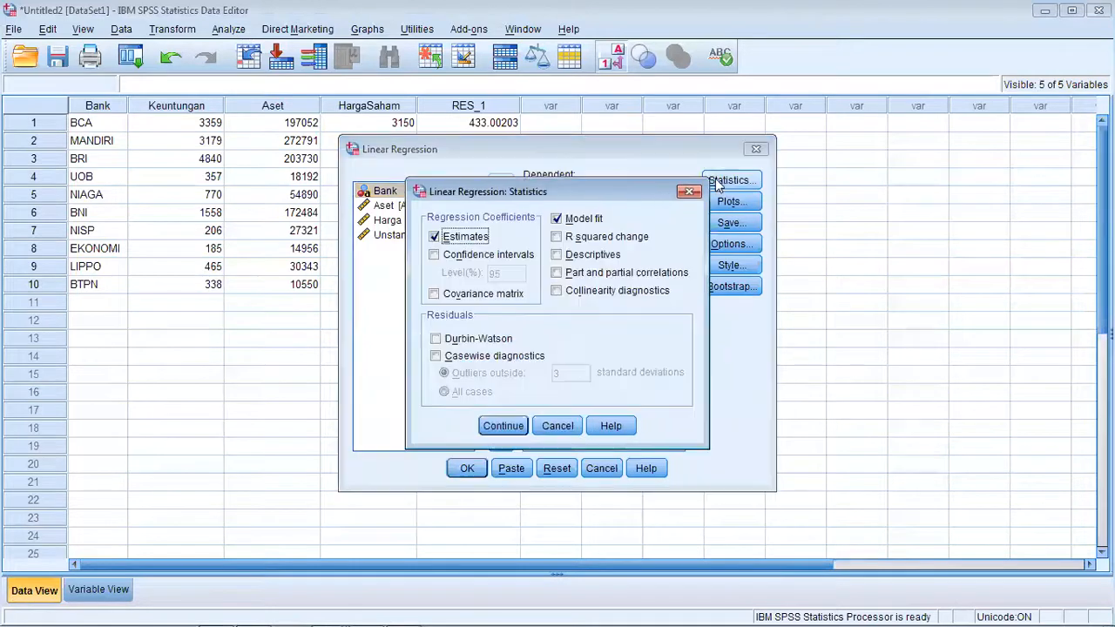
{"action": "left_click", "coordinate": [434, 295]}
{"action": "left_click", "coordinate": [557, 291]}
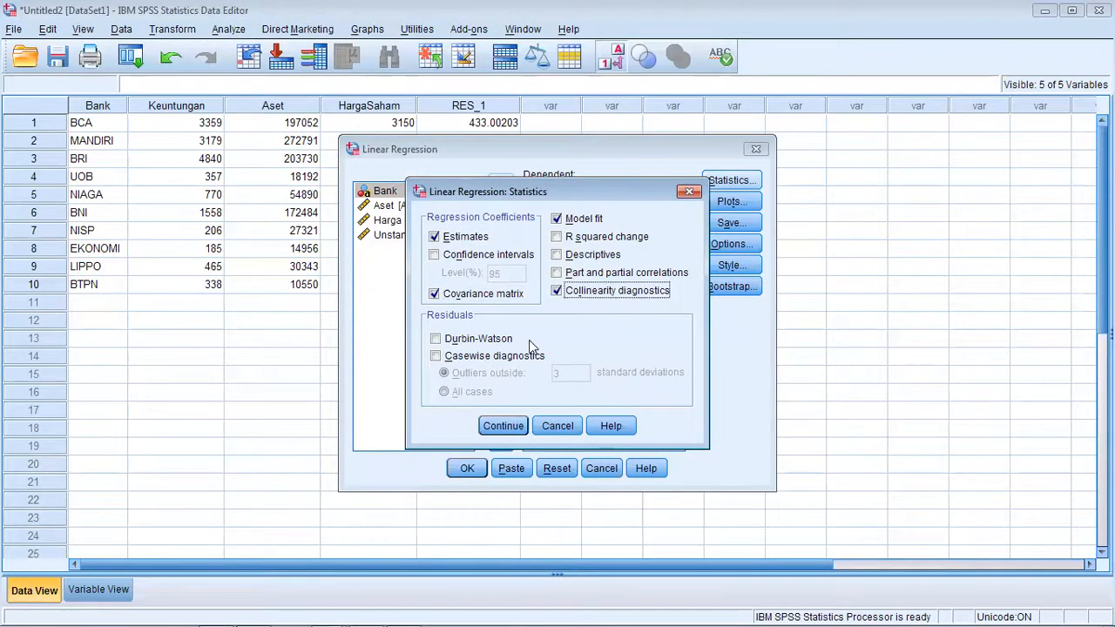
{"action": "left_click", "coordinate": [497, 426]}
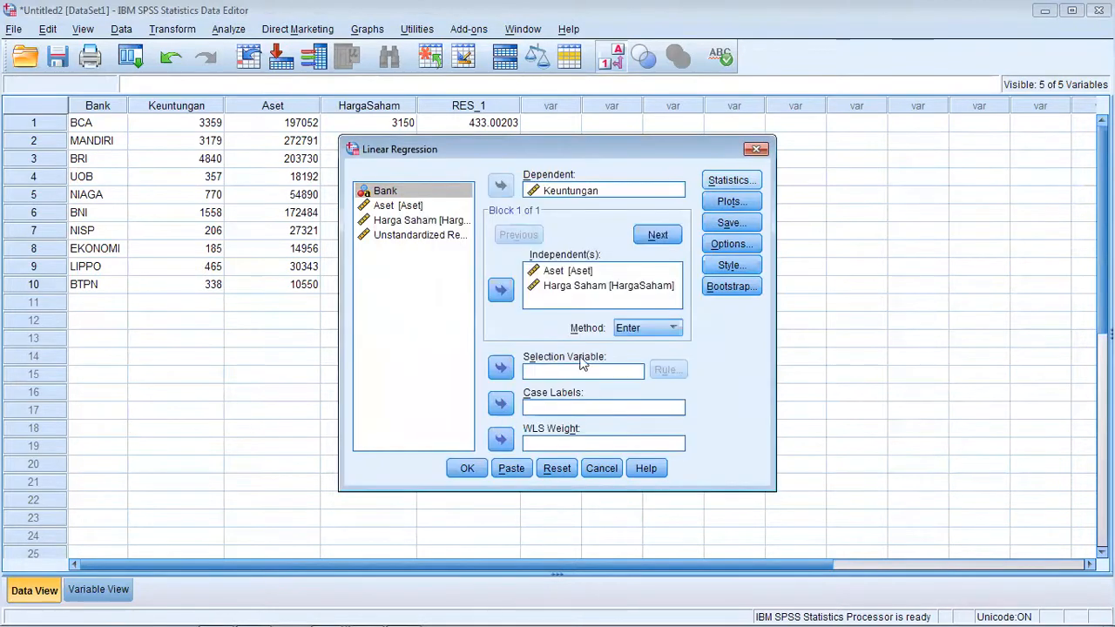
Step: Turn off saving of the unstandardized residuals and run the linear regression
{"action": "left_click", "coordinate": [720, 222]}
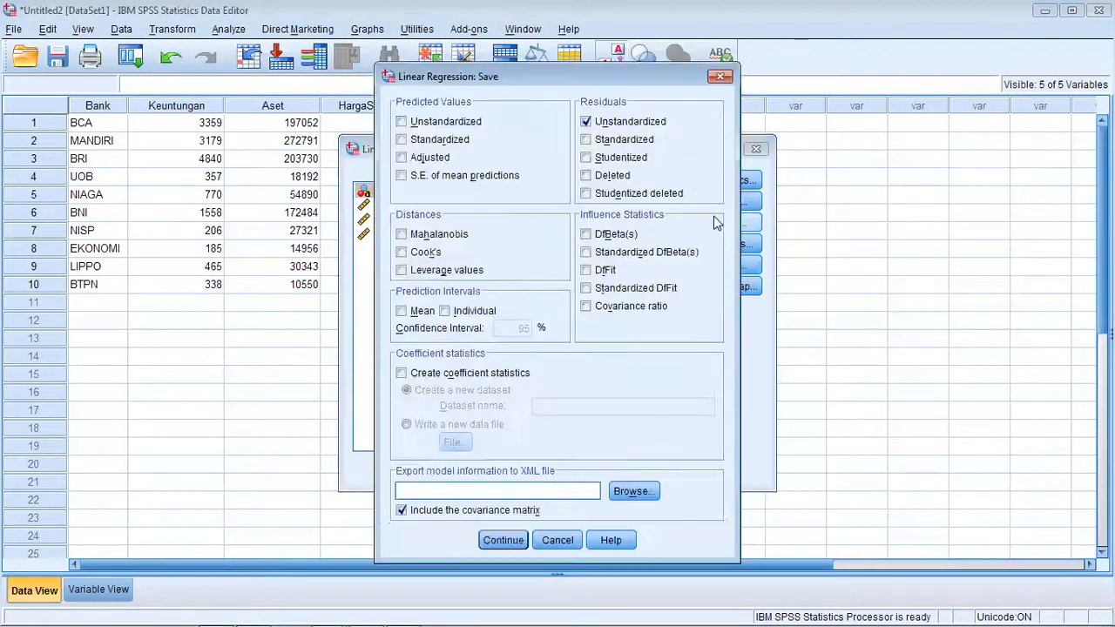
{"action": "left_click", "coordinate": [585, 121]}
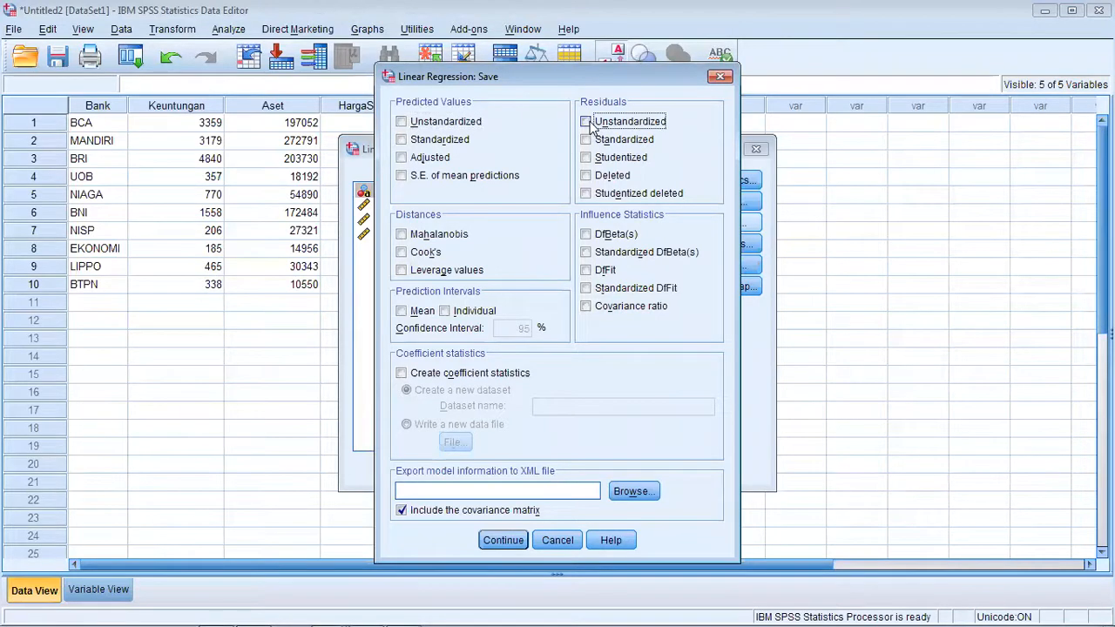
{"action": "left_click", "coordinate": [495, 541]}
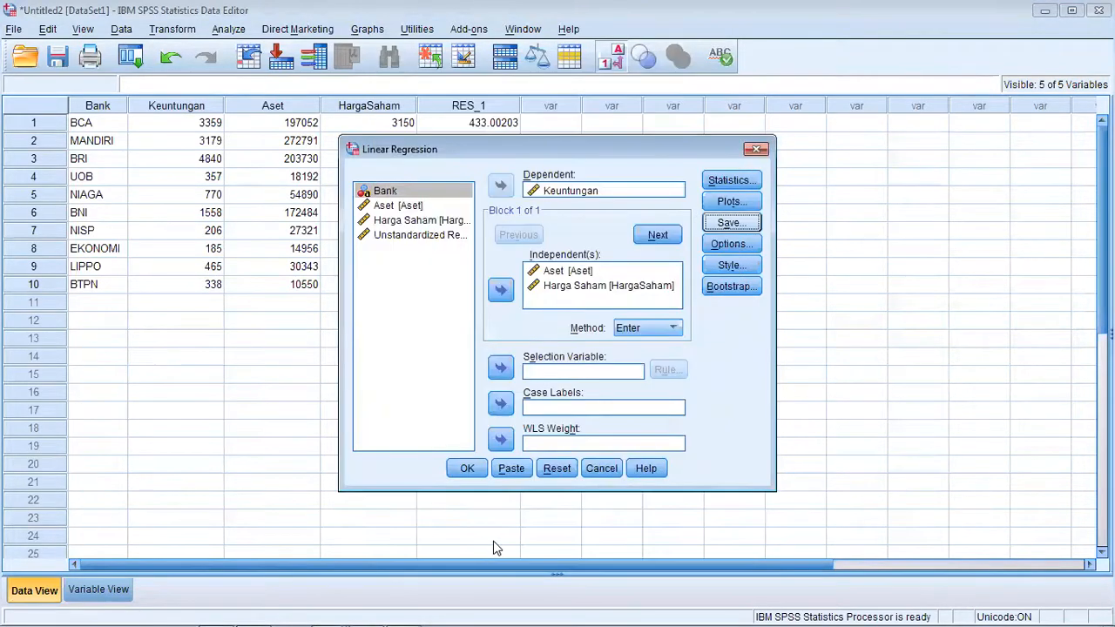
{"action": "left_click", "coordinate": [467, 468]}
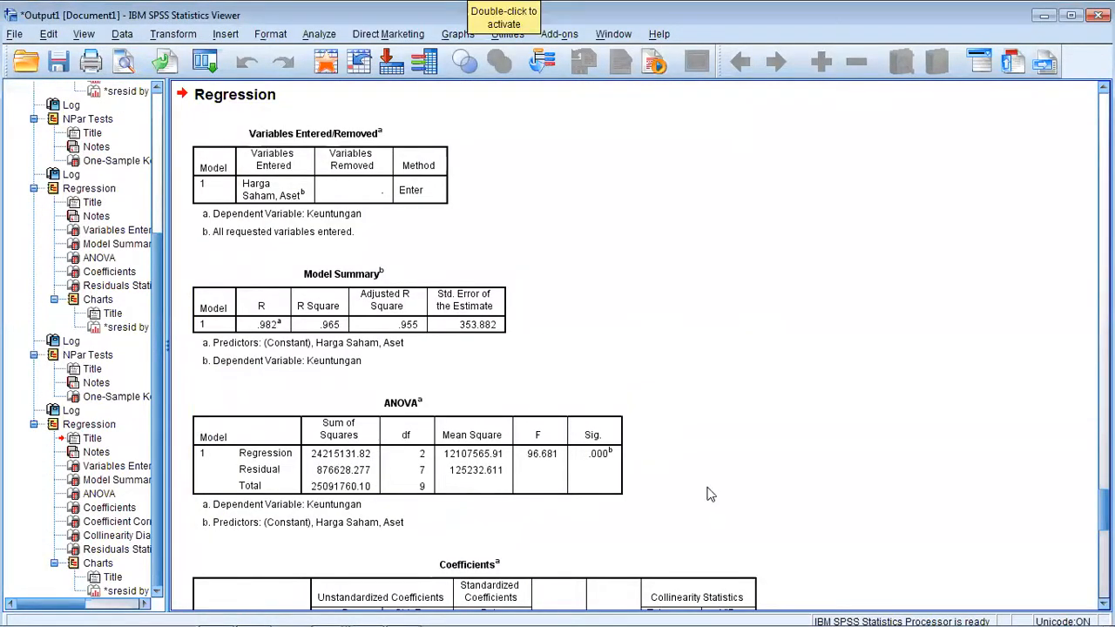
Step: Examine the collinearity statistics in the Coefficients table, and switch to the PowerPoint presentation to read on to the Durbin-Watson autocorrelation slide
{"action": "scroll", "coordinate": [833, 470], "scroll_direction": "down", "scroll_amount": 5}
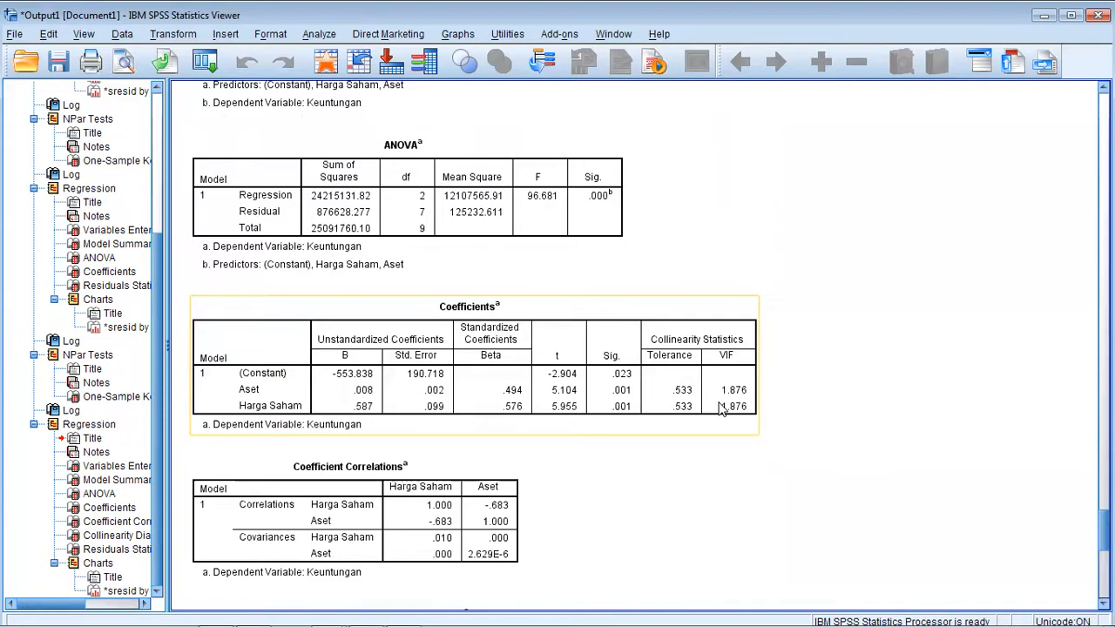
{"action": "mouse_move", "coordinate": [318, 605]}
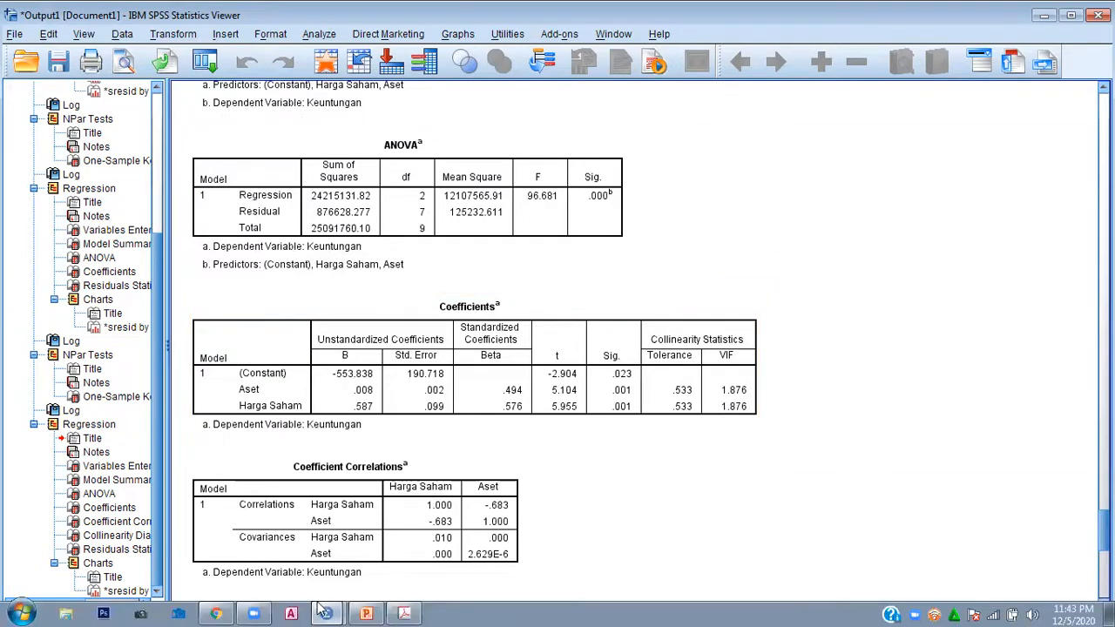
{"action": "mouse_move", "coordinate": [366, 611]}
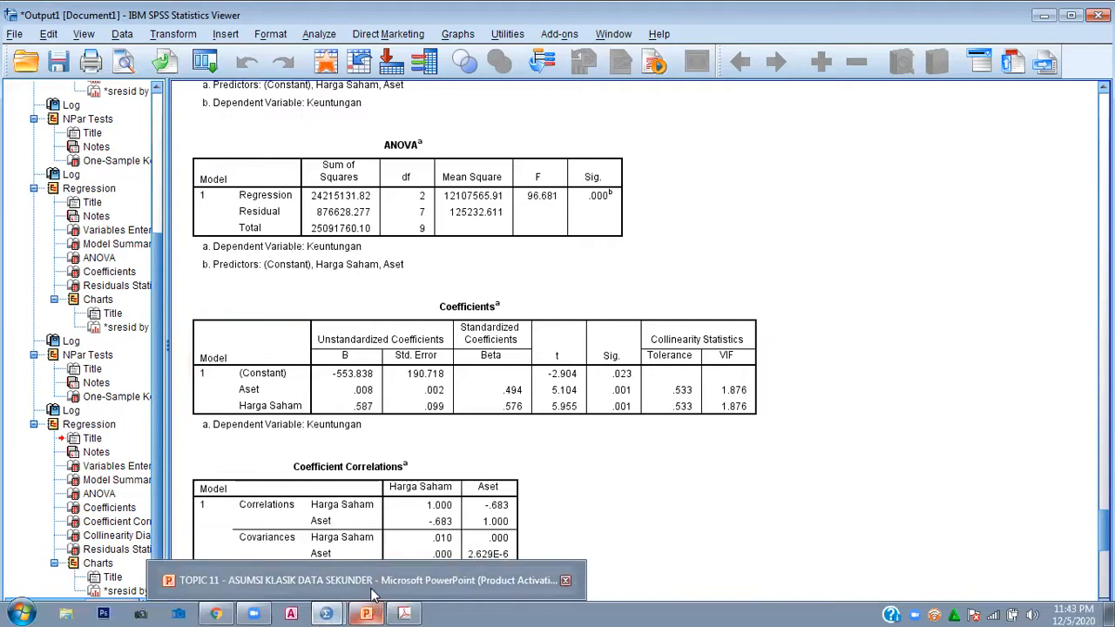
{"action": "left_click", "coordinate": [372, 580]}
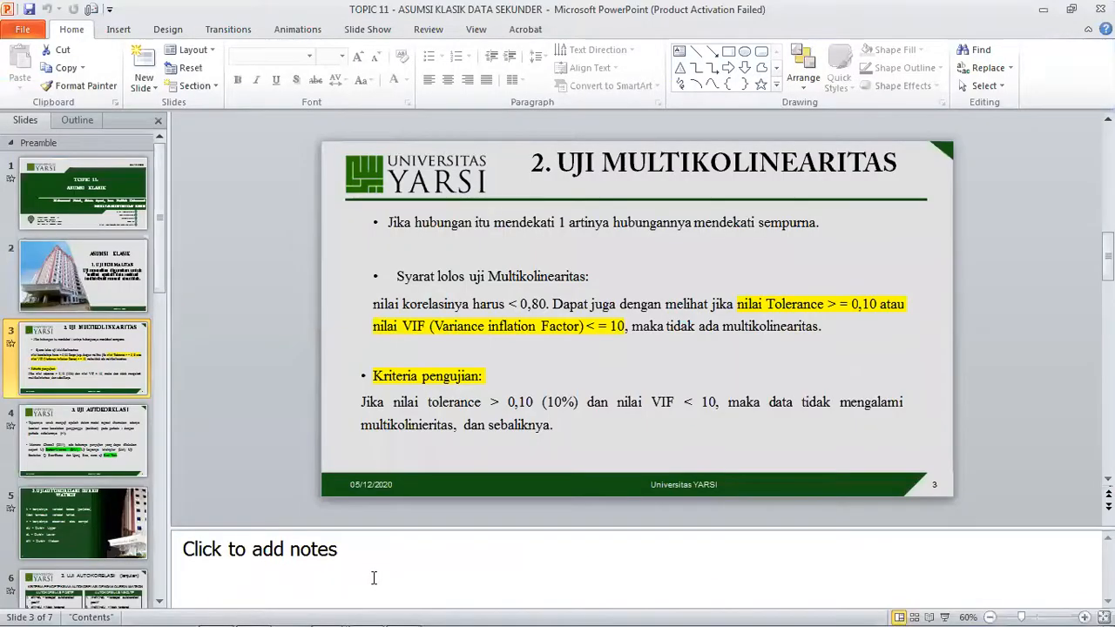
{"action": "key", "text": "Down"}
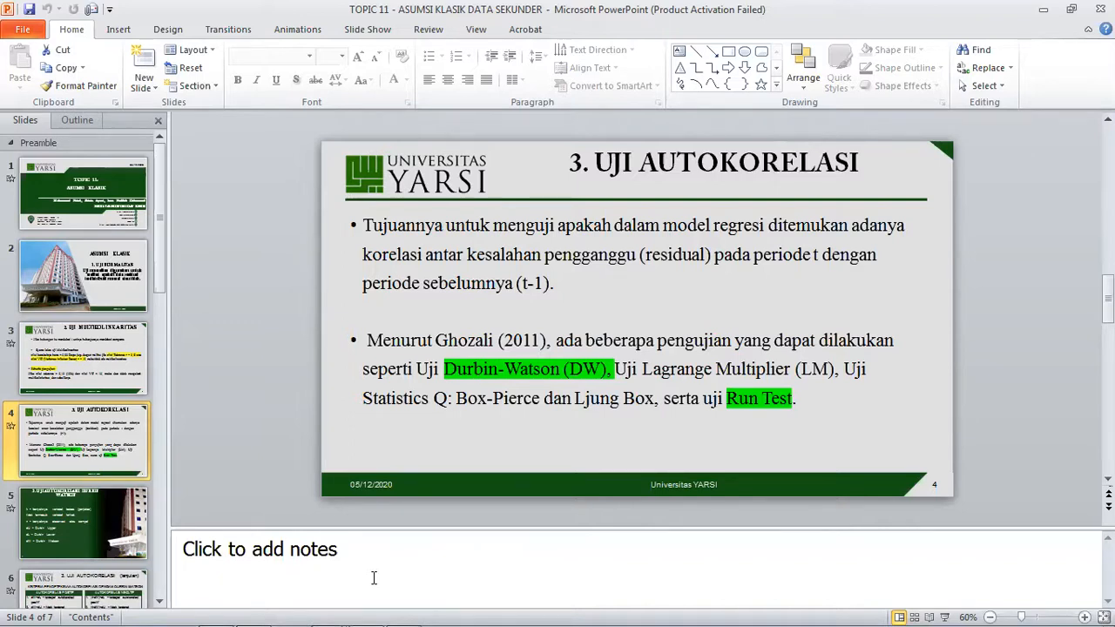
{"action": "key", "text": "Page_Down"}
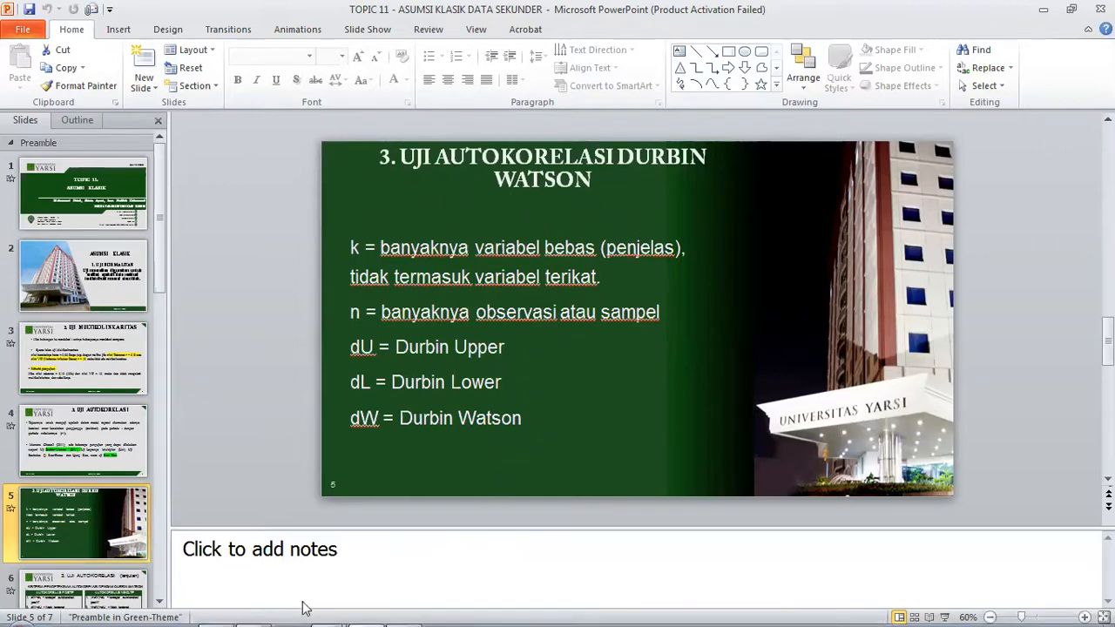
Step: Look at the Durbin-Watson table in tabel-dw.pdf in Adobe Acrobat, and return to the SPSS output
{"action": "mouse_move", "coordinate": [300, 609]}
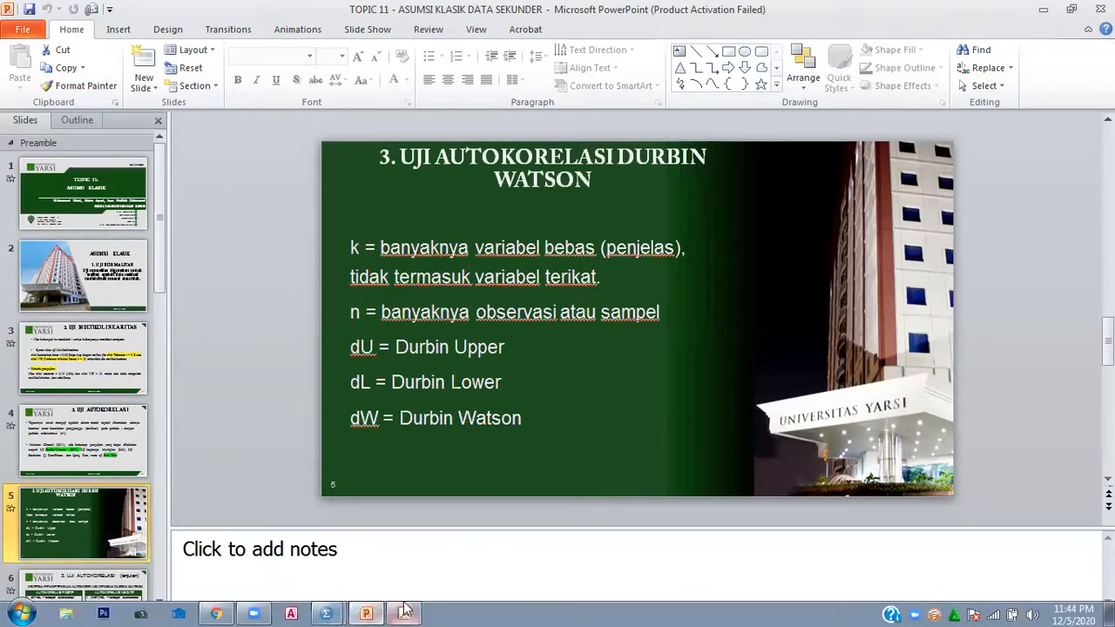
{"action": "left_click", "coordinate": [420, 570]}
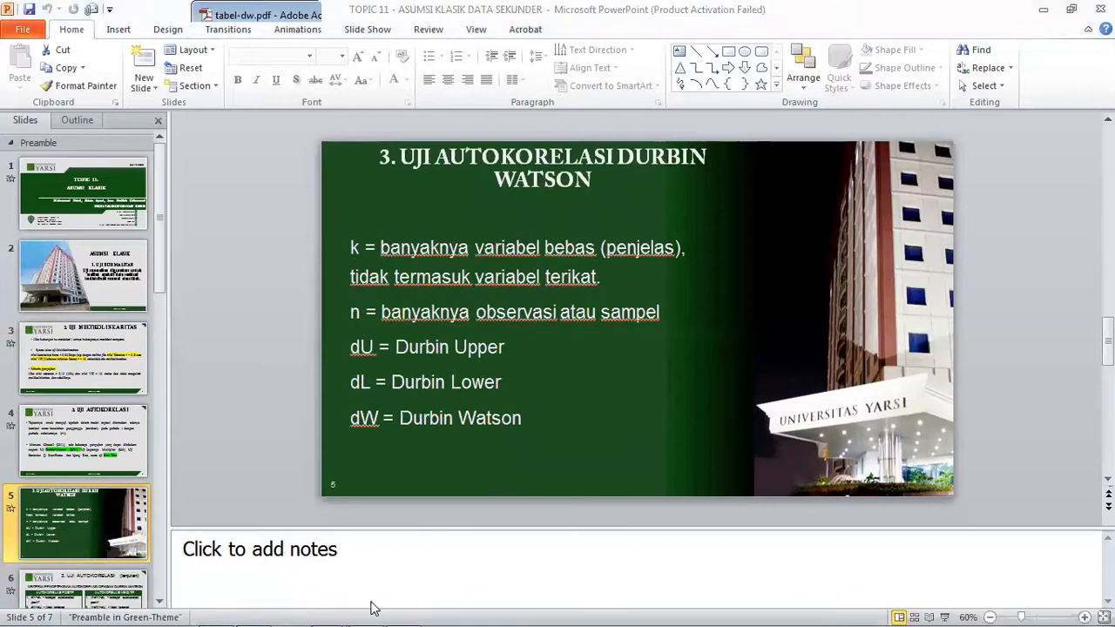
{"action": "left_click", "coordinate": [402, 615]}
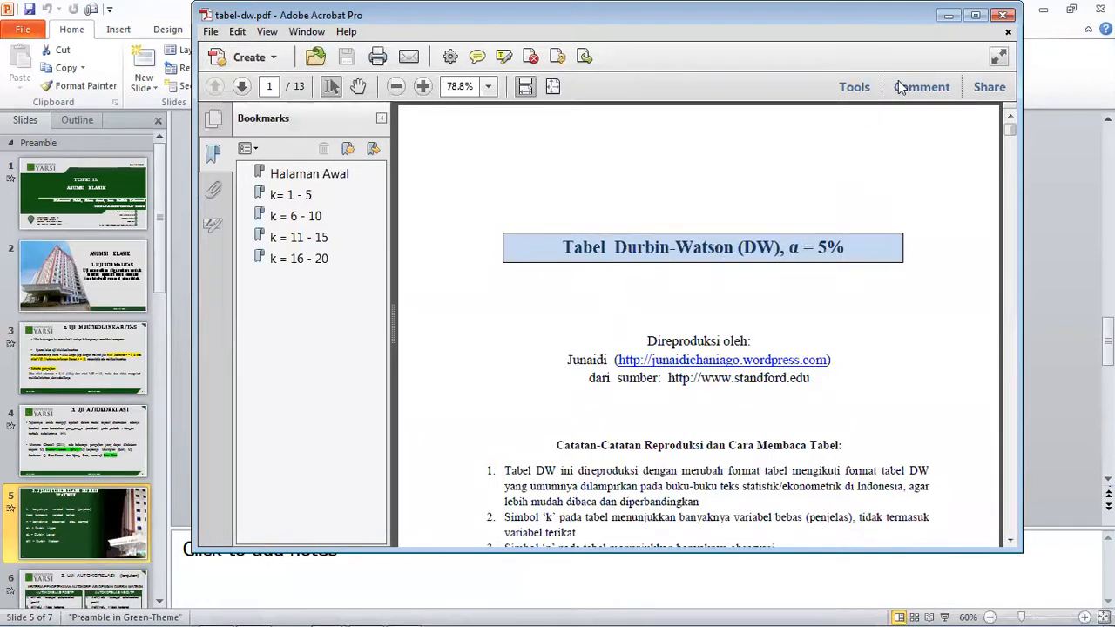
{"action": "left_click", "coordinate": [948, 15]}
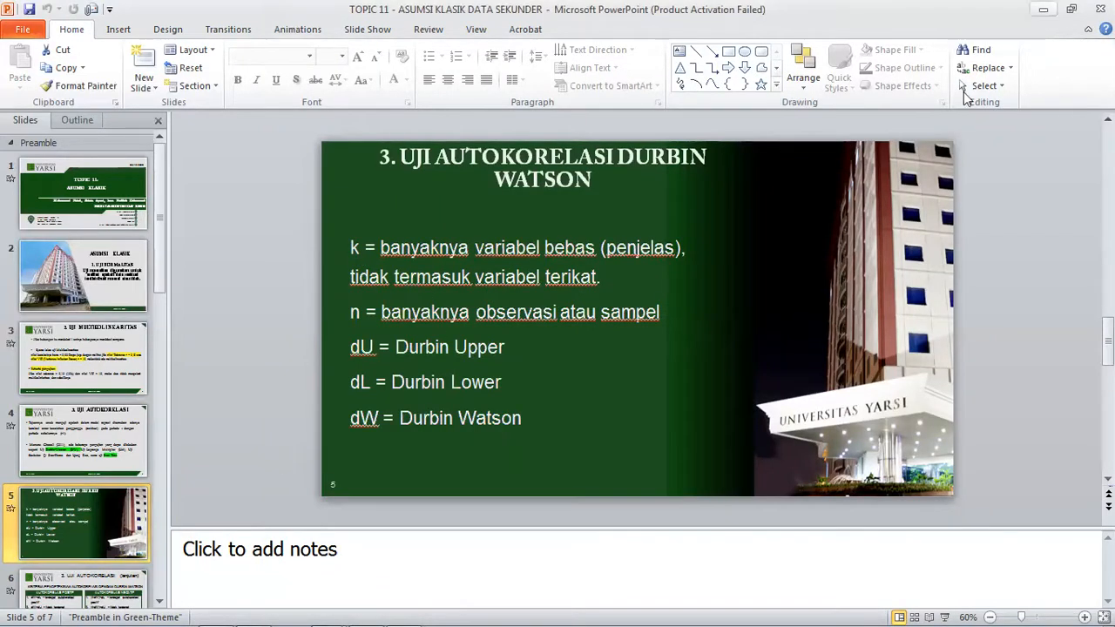
{"action": "left_click", "coordinate": [1043, 9]}
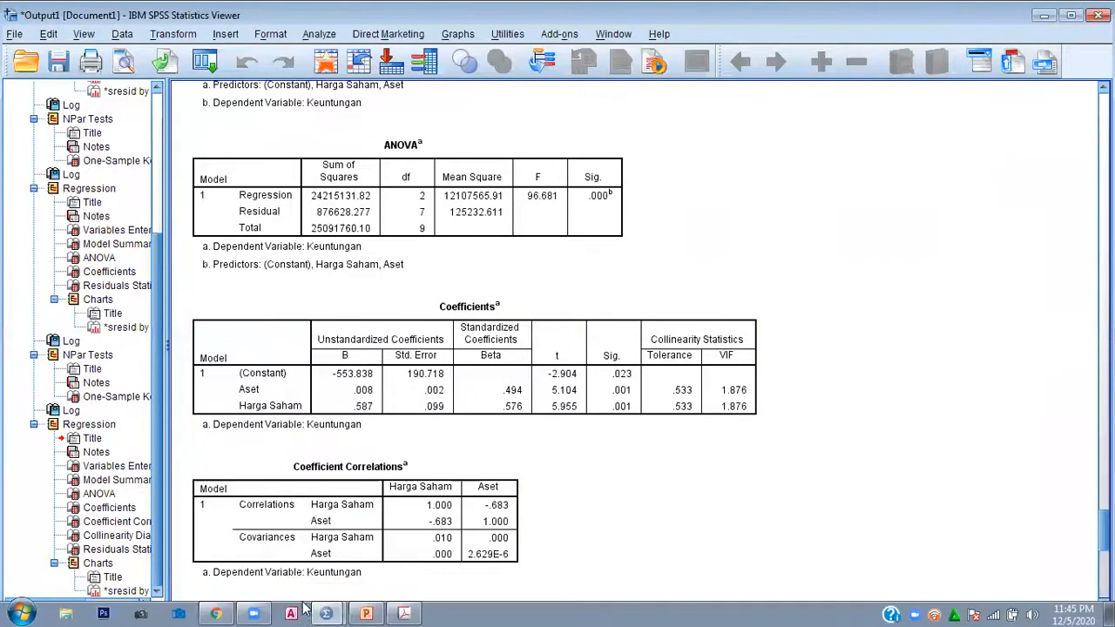
Step: Add the Durbin-Watson statistic to the linear regression of Keuntungan on Aset and Harga Saham and run it
{"action": "mouse_move", "coordinate": [335, 613]}
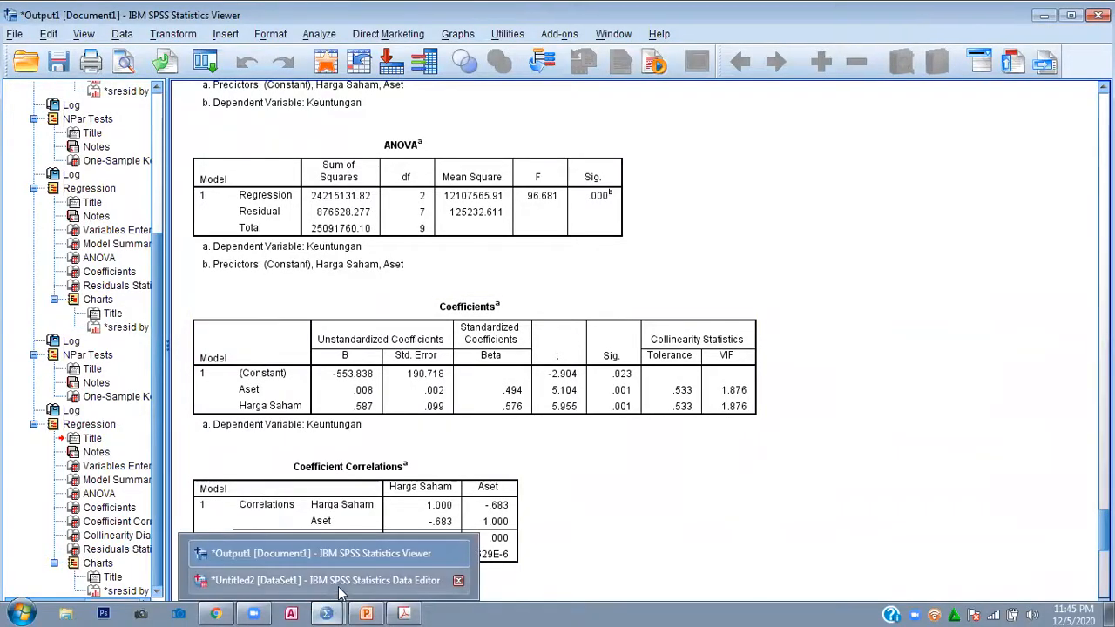
{"action": "left_click", "coordinate": [343, 582]}
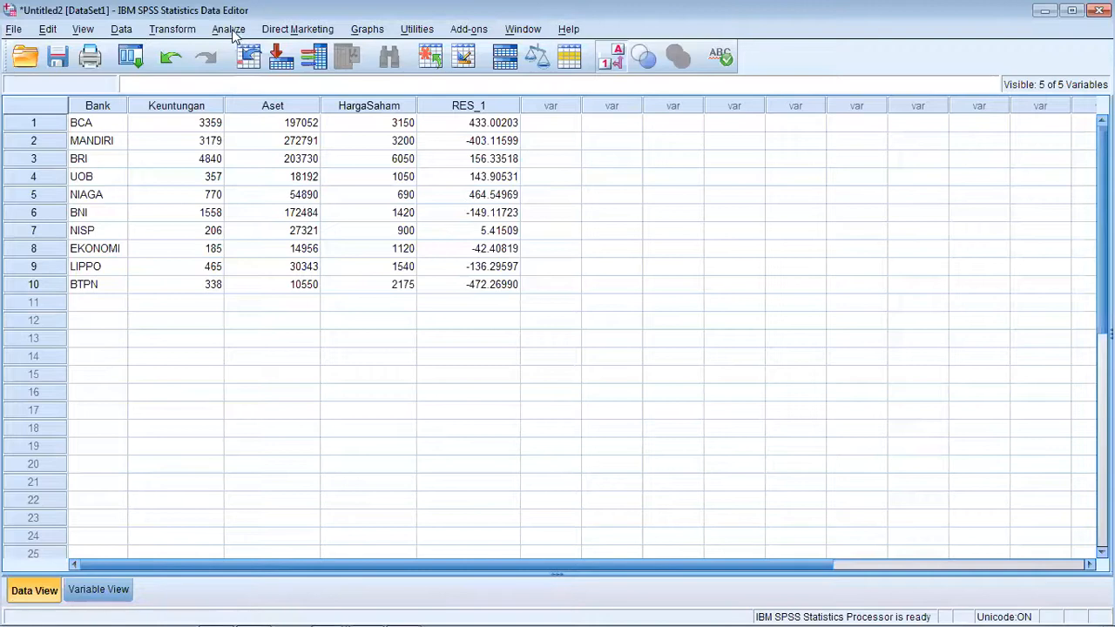
{"action": "left_click", "coordinate": [228, 29]}
{"action": "mouse_move", "coordinate": [246, 90]}
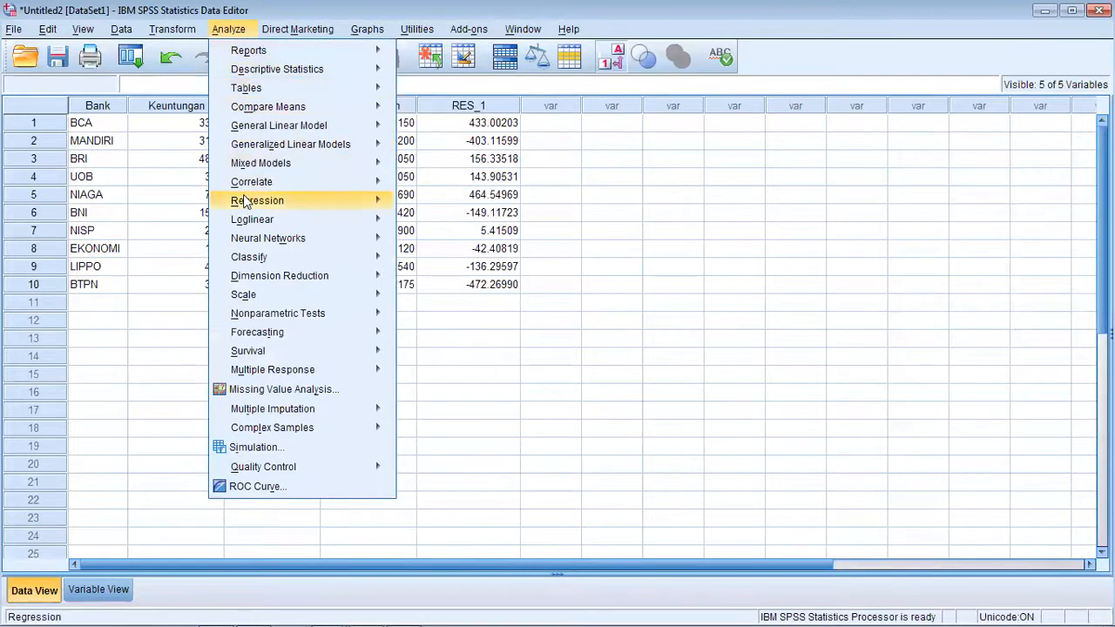
{"action": "mouse_move", "coordinate": [261, 203]}
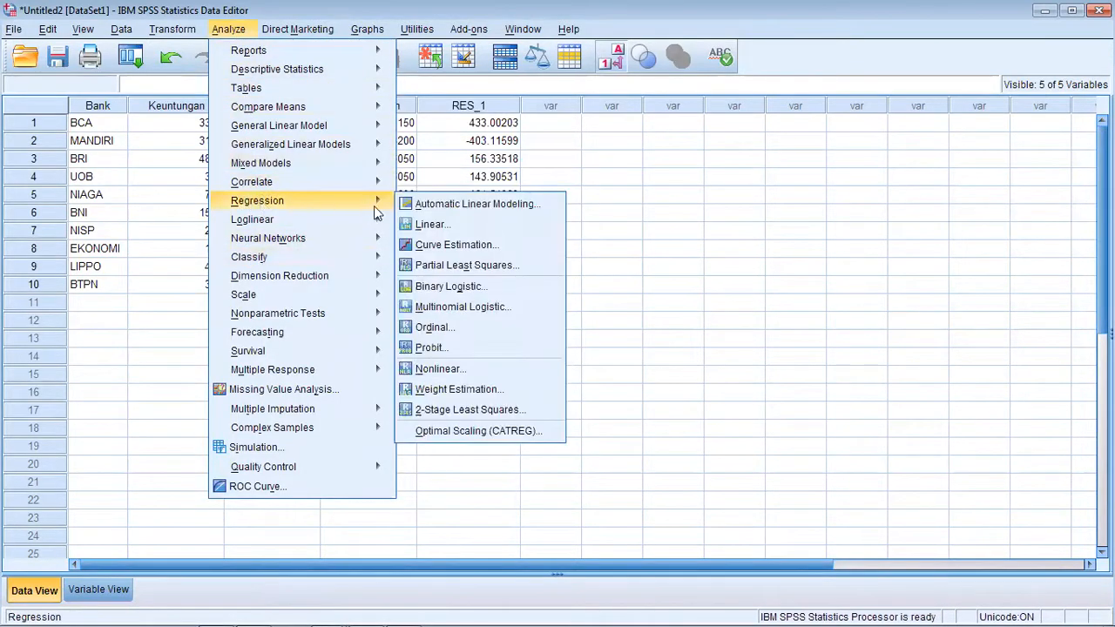
{"action": "left_click", "coordinate": [427, 225]}
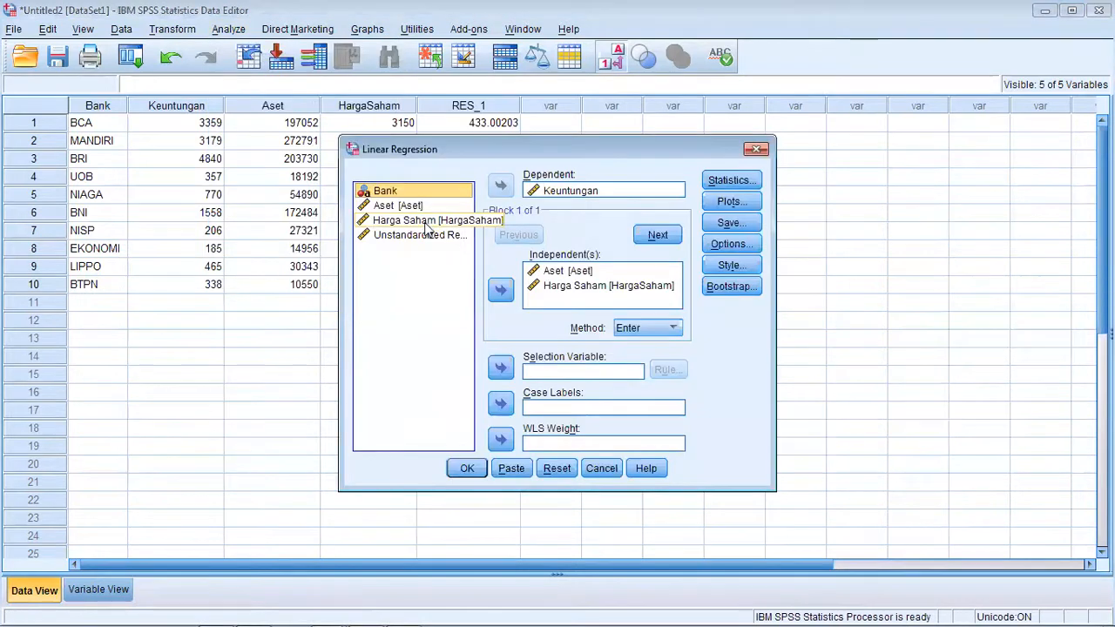
{"action": "left_click", "coordinate": [731, 183]}
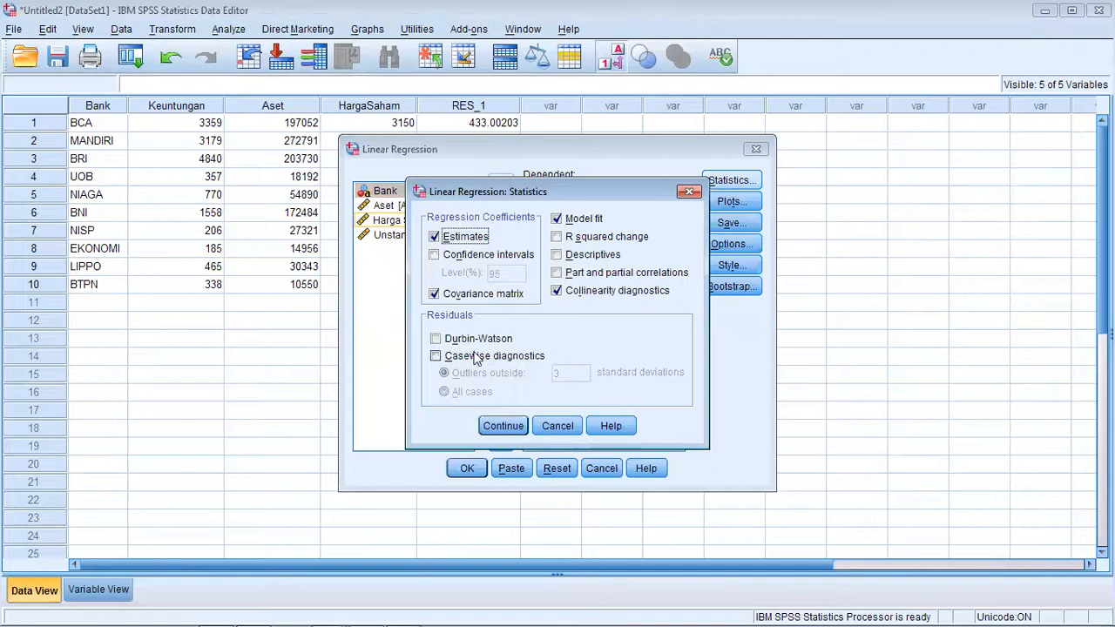
{"action": "left_click", "coordinate": [435, 339]}
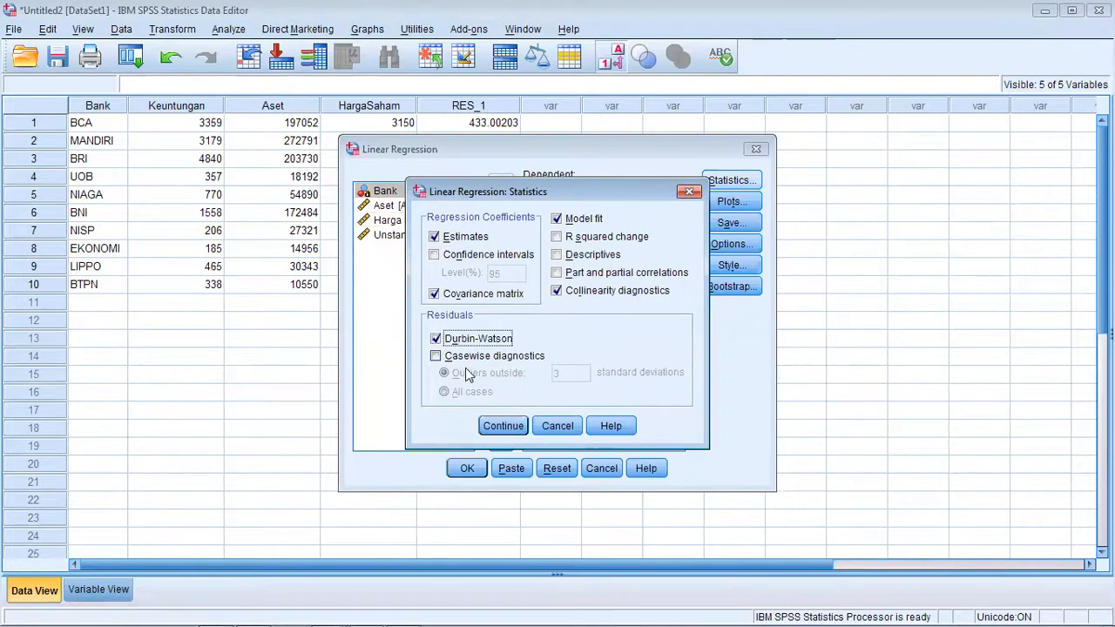
{"action": "left_click", "coordinate": [502, 426]}
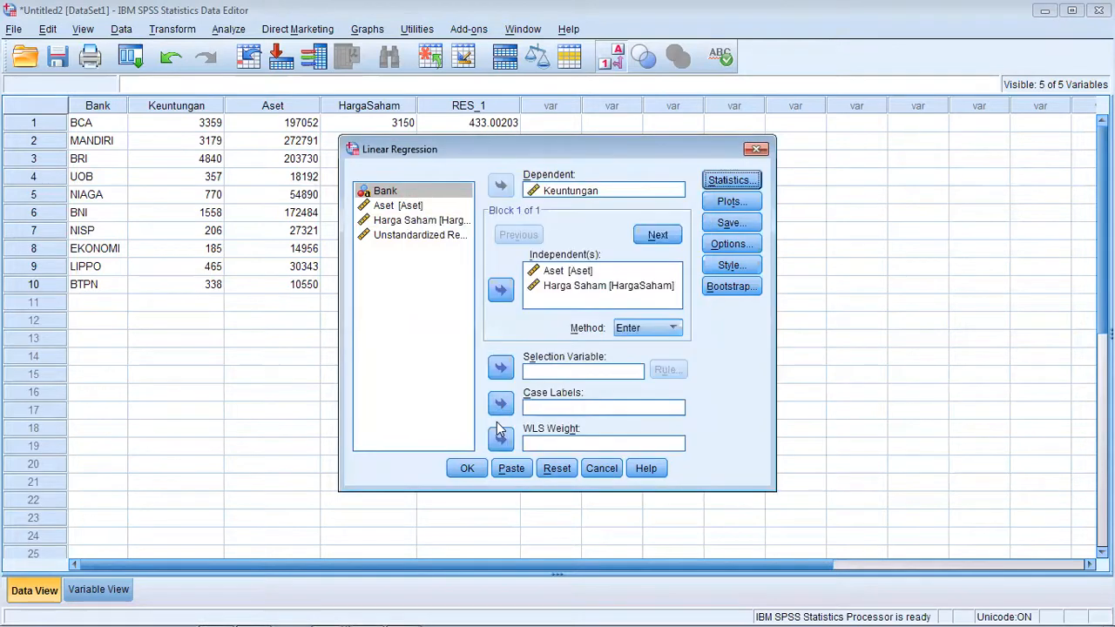
{"action": "left_click", "coordinate": [466, 468]}
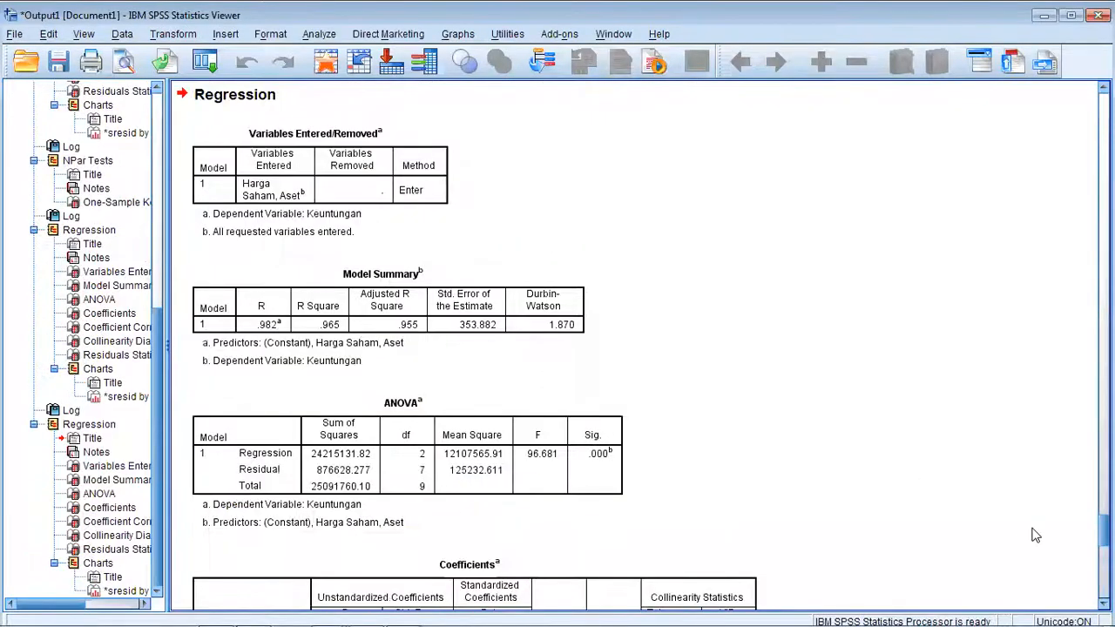
Step: Check the Durbin-Watson value in the Model Summary, and open the new-slide layouts from the Durbin-Watson slide in PowerPoint
{"action": "scroll", "coordinate": [860, 552], "scroll_direction": "up", "scroll_amount": 1}
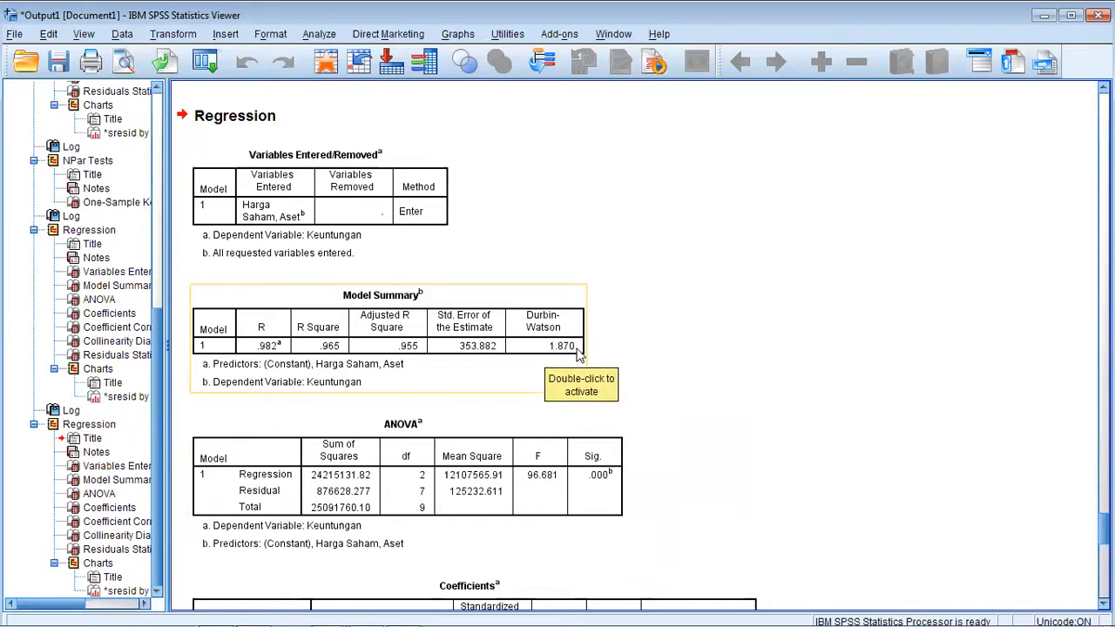
{"action": "mouse_move", "coordinate": [315, 621]}
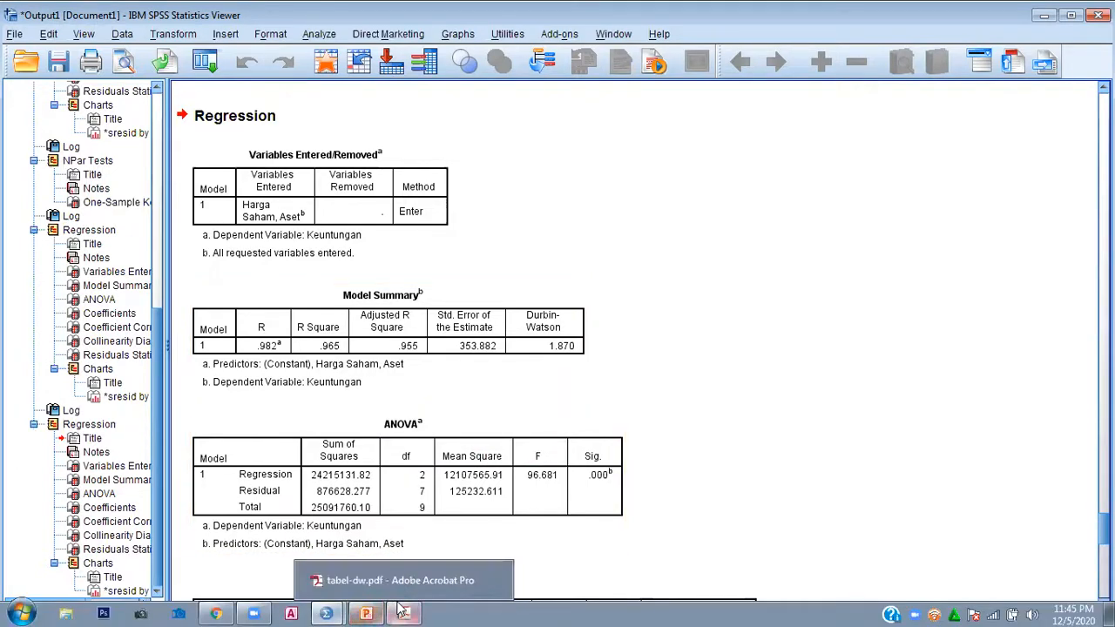
{"action": "mouse_move", "coordinate": [364, 610]}
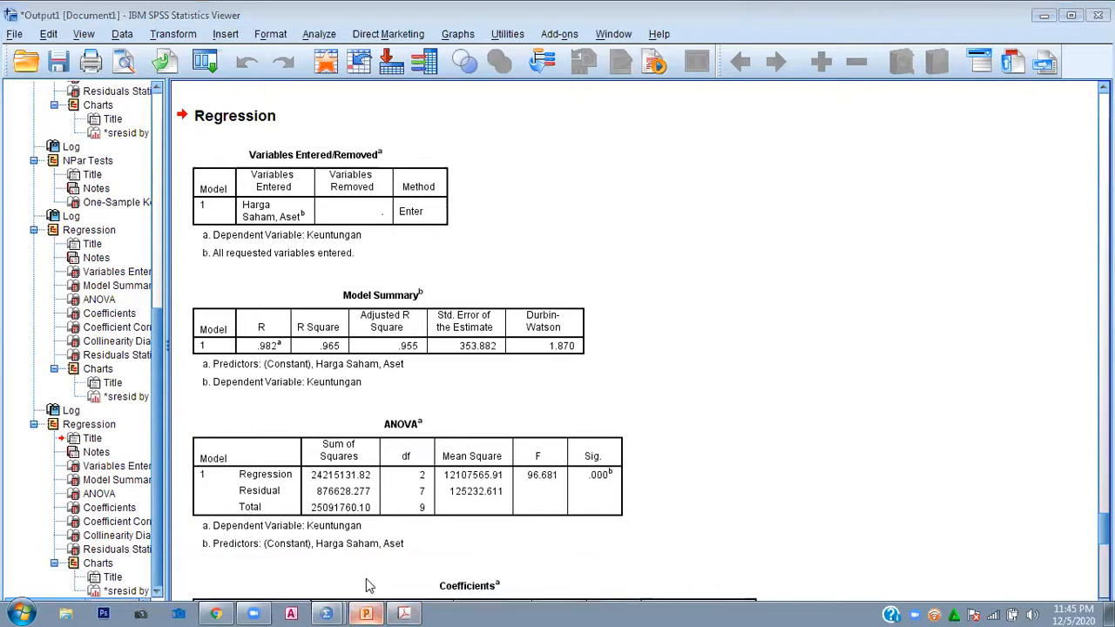
{"action": "left_click", "coordinate": [365, 578]}
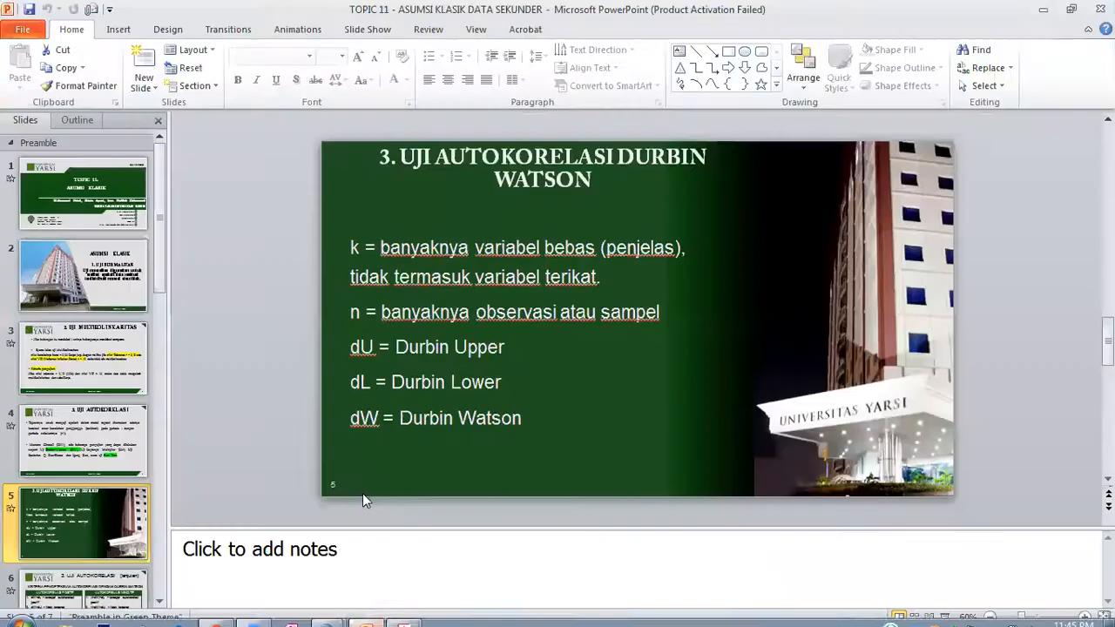
{"action": "left_click", "coordinate": [157, 84]}
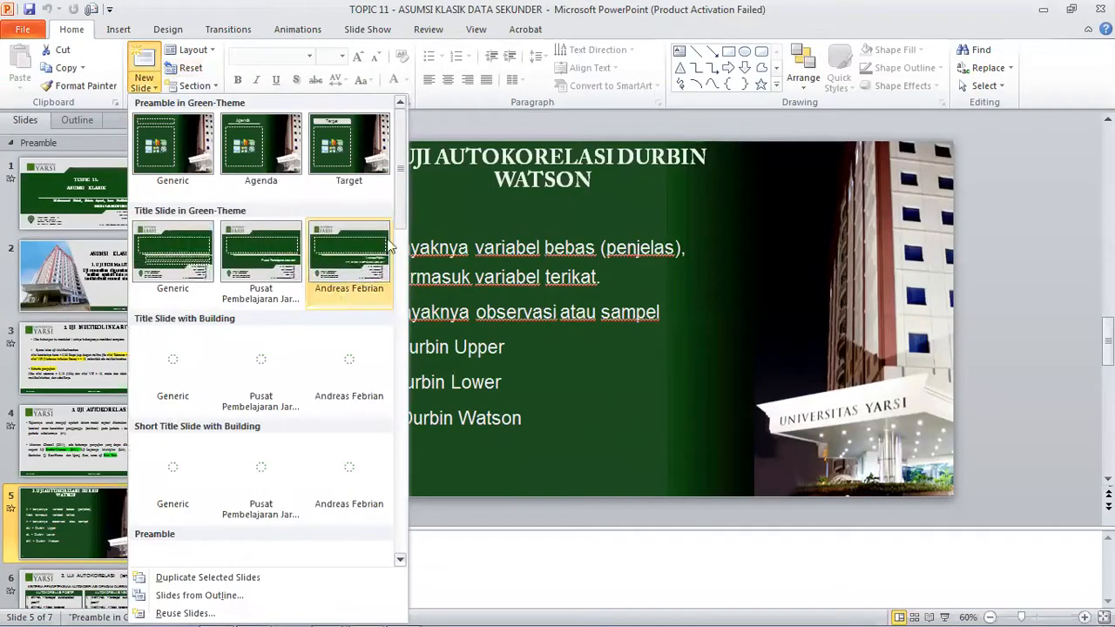